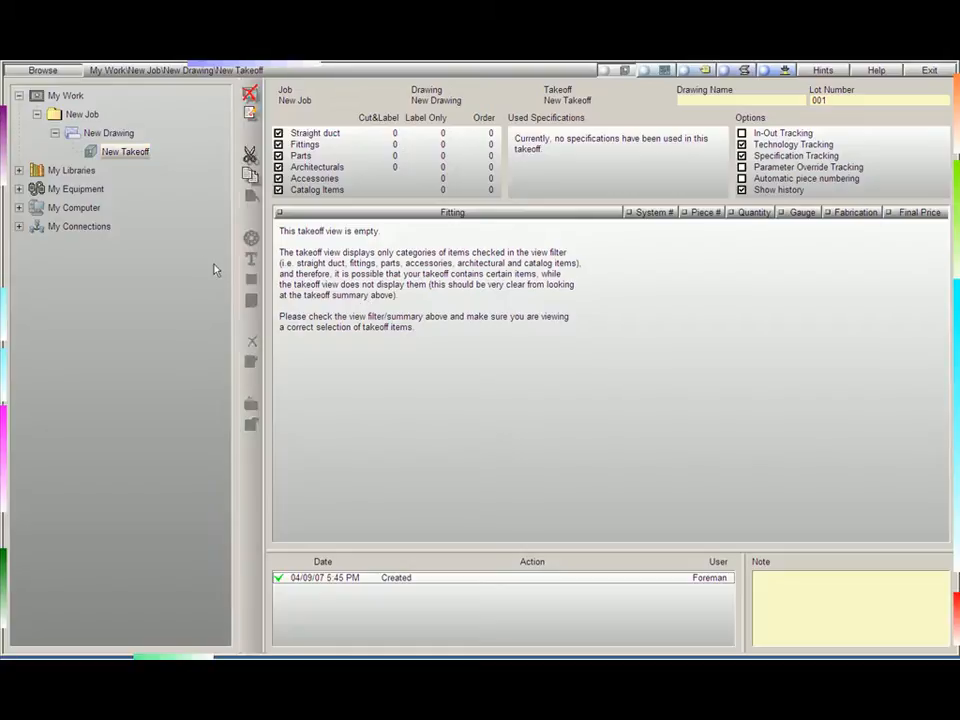
Step: Open the Materials library and review the insulation and metal material lists
click(19, 171)
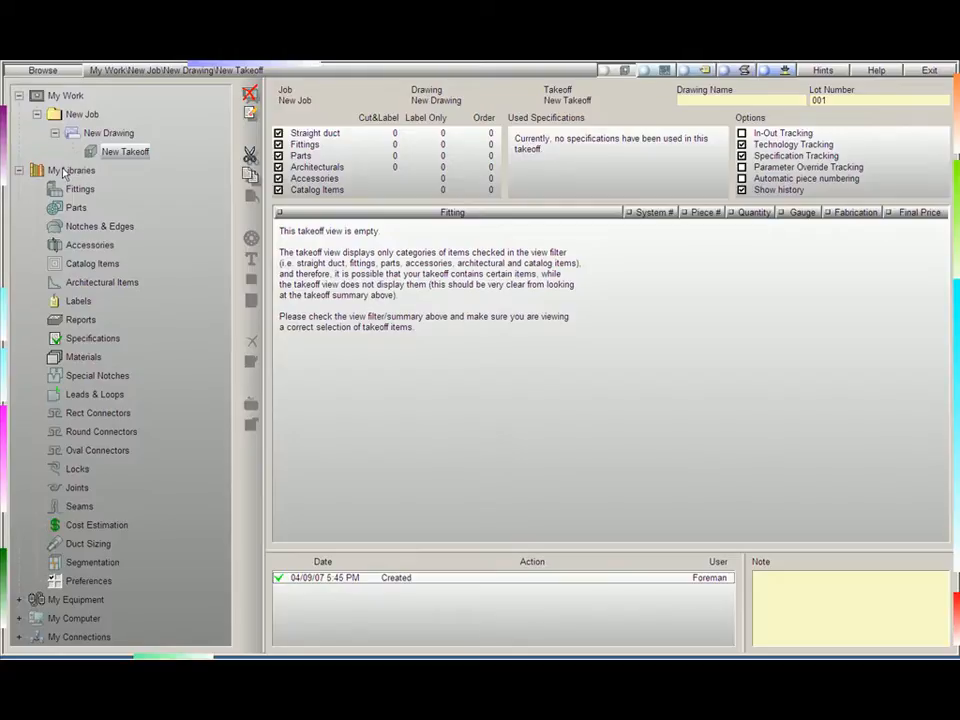
click(84, 357)
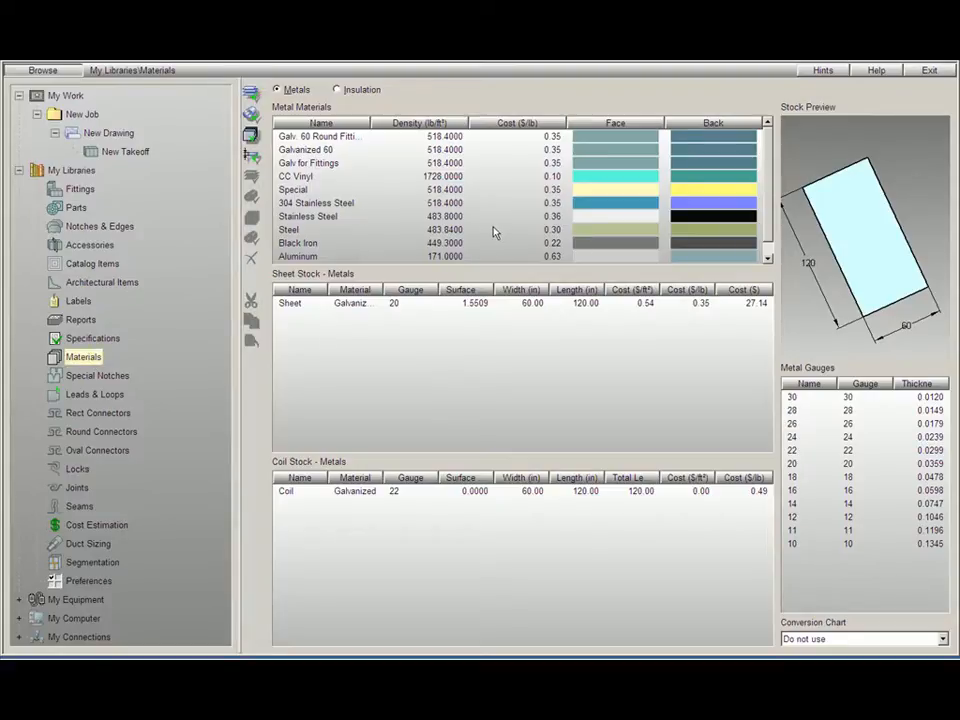
click(338, 90)
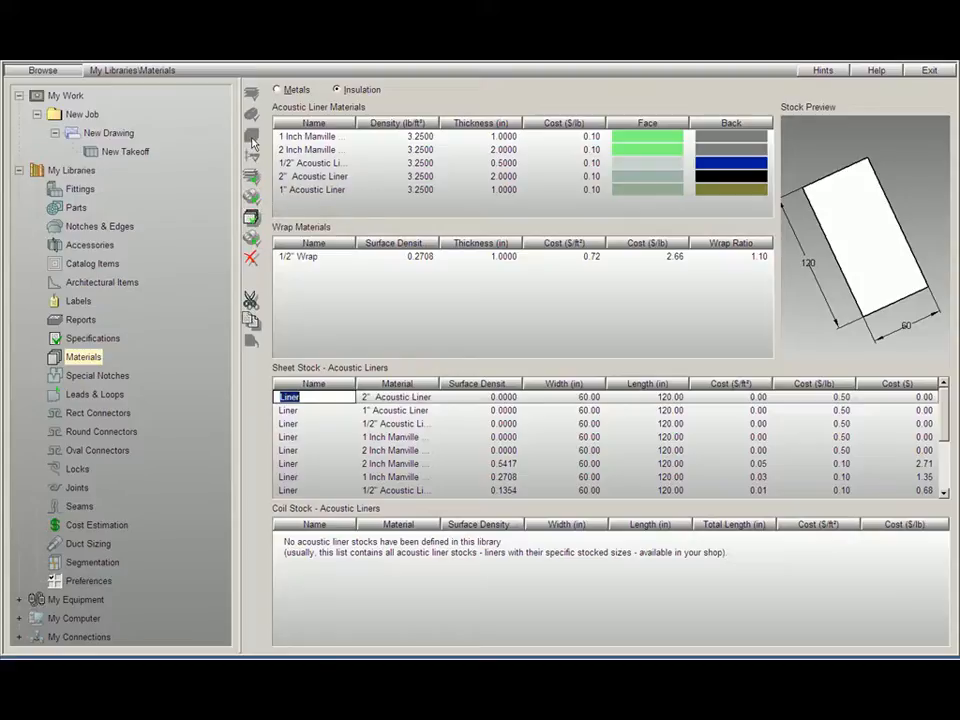
click(278, 91)
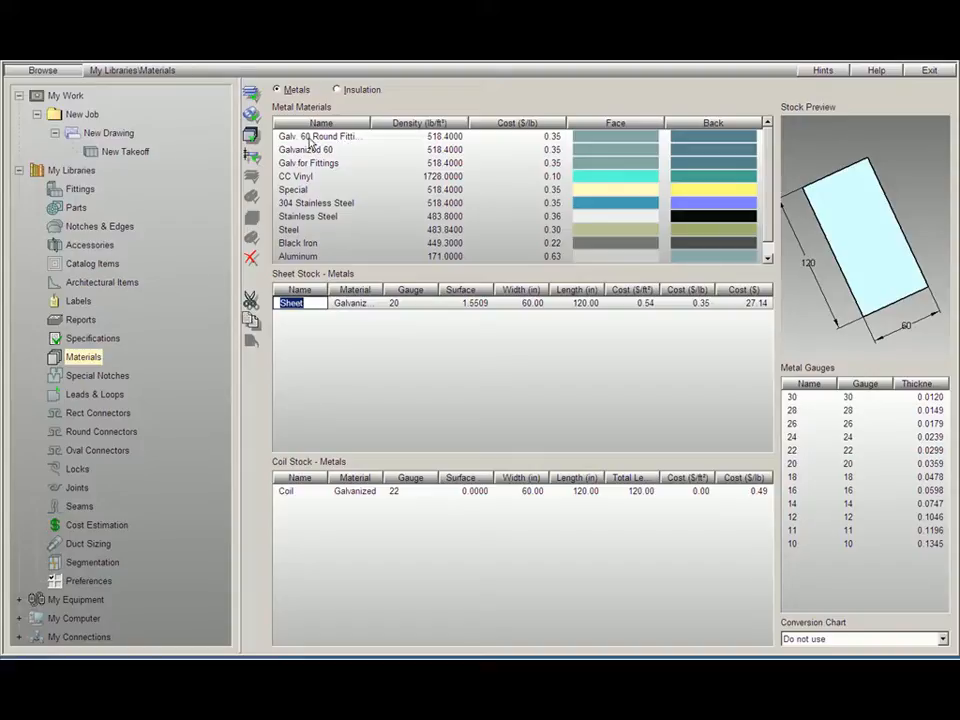
scroll(770, 215, down, 1)
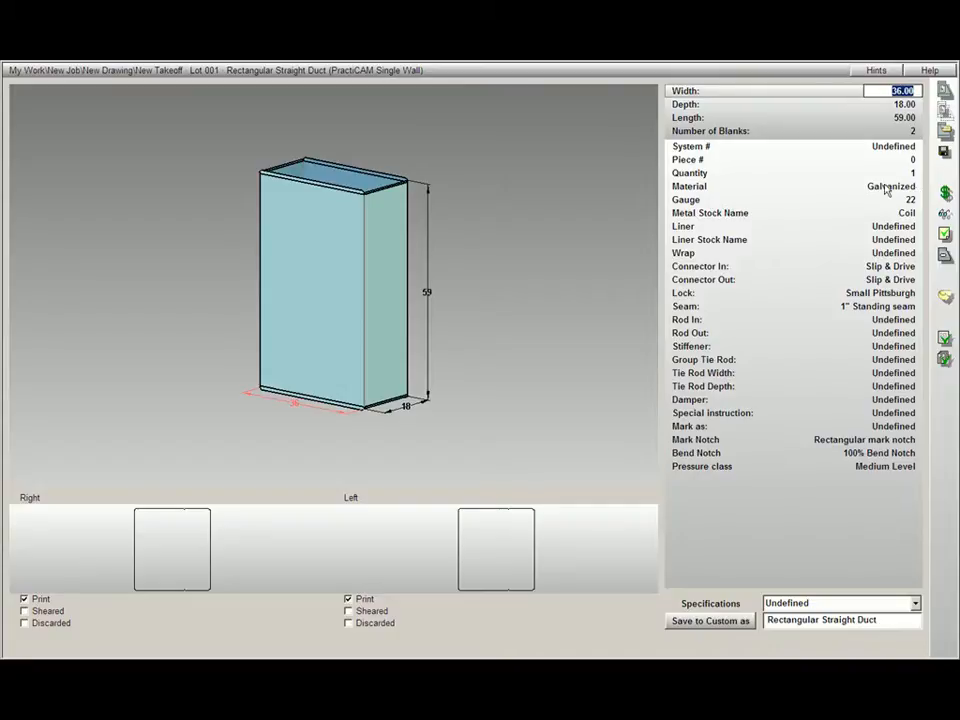
Step: Examine the material, gauge and metal stock choices available for the rectangular straight duct in the new takeoff
click(916, 191)
scroll(901, 208, up, 5)
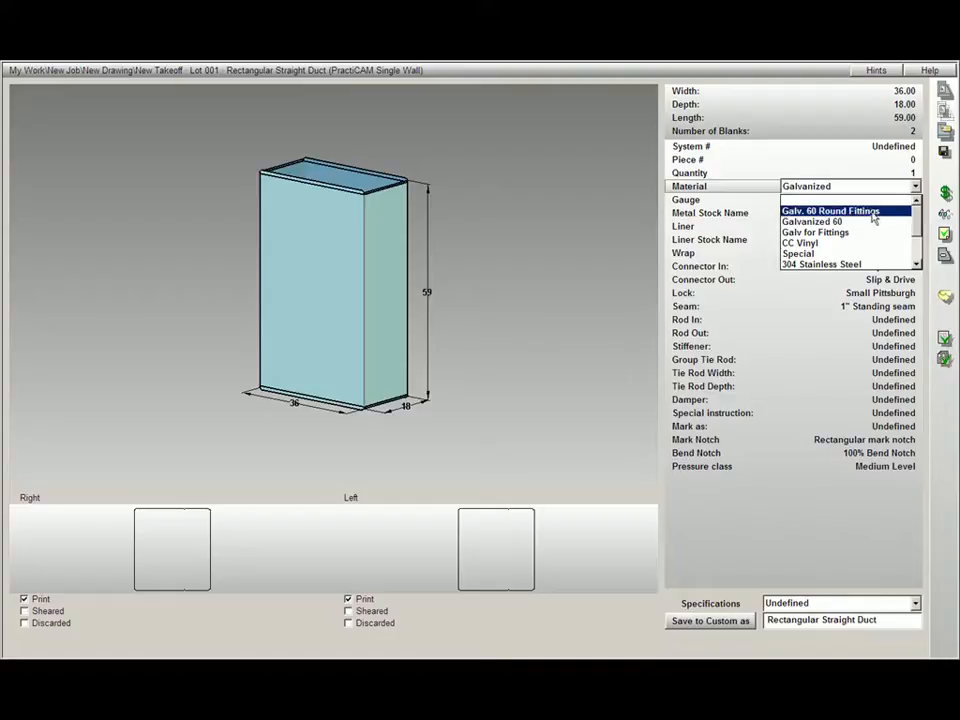
scroll(870, 225, down, 2)
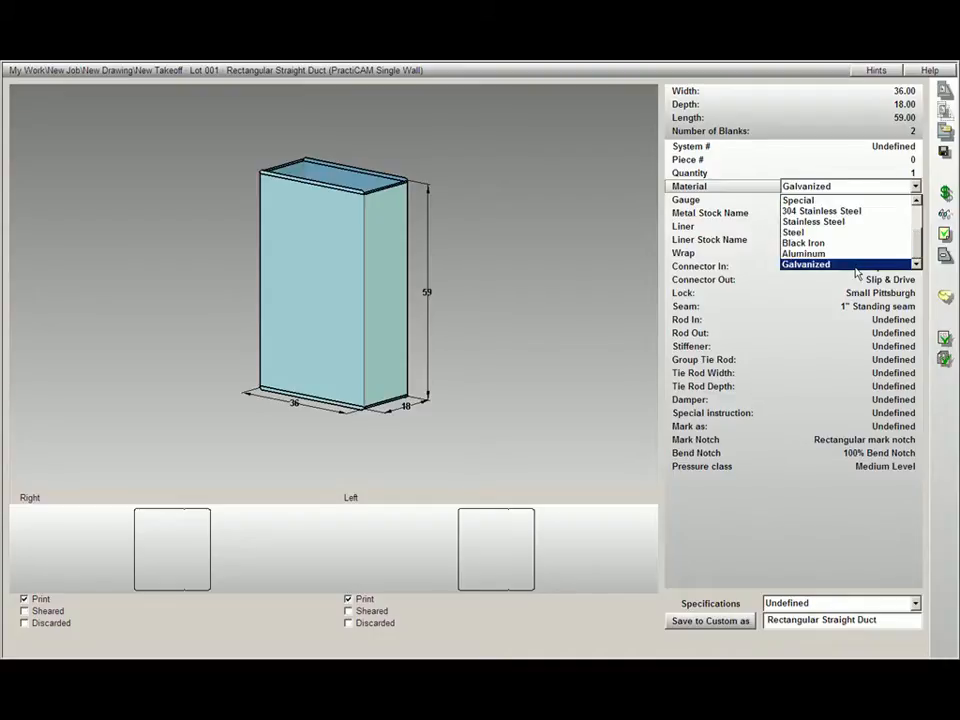
click(733, 205)
click(712, 201)
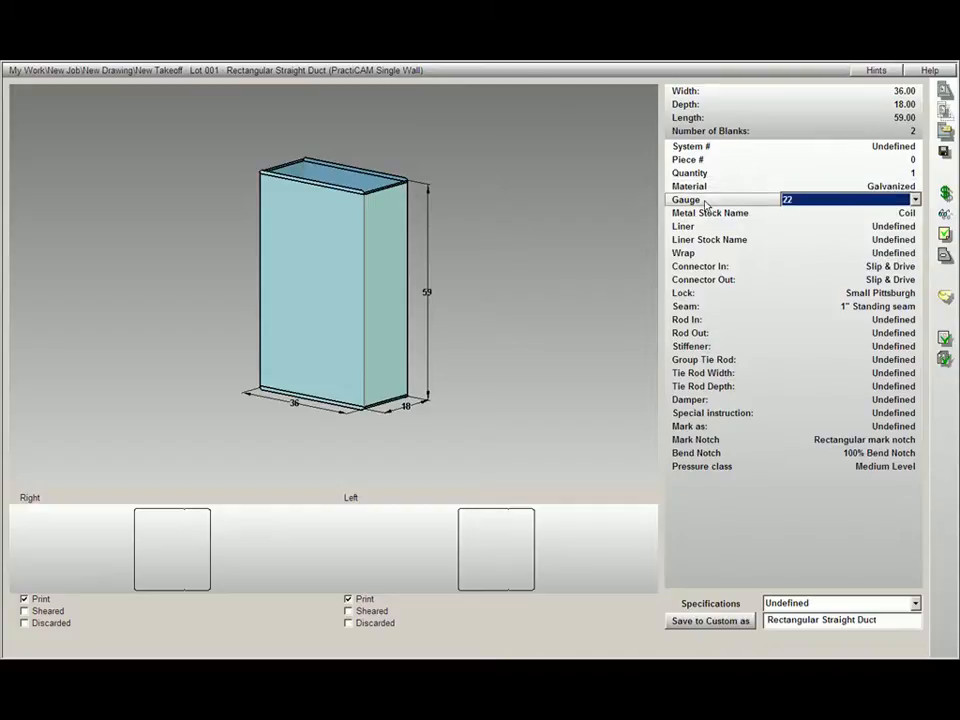
click(916, 201)
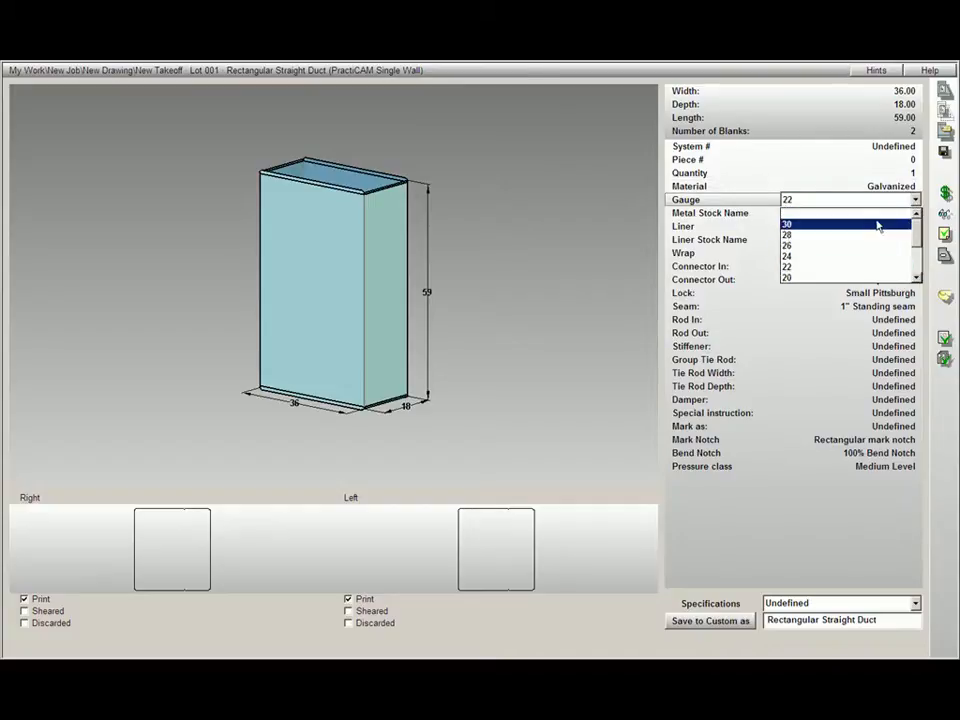
drag(915, 222, 916, 271)
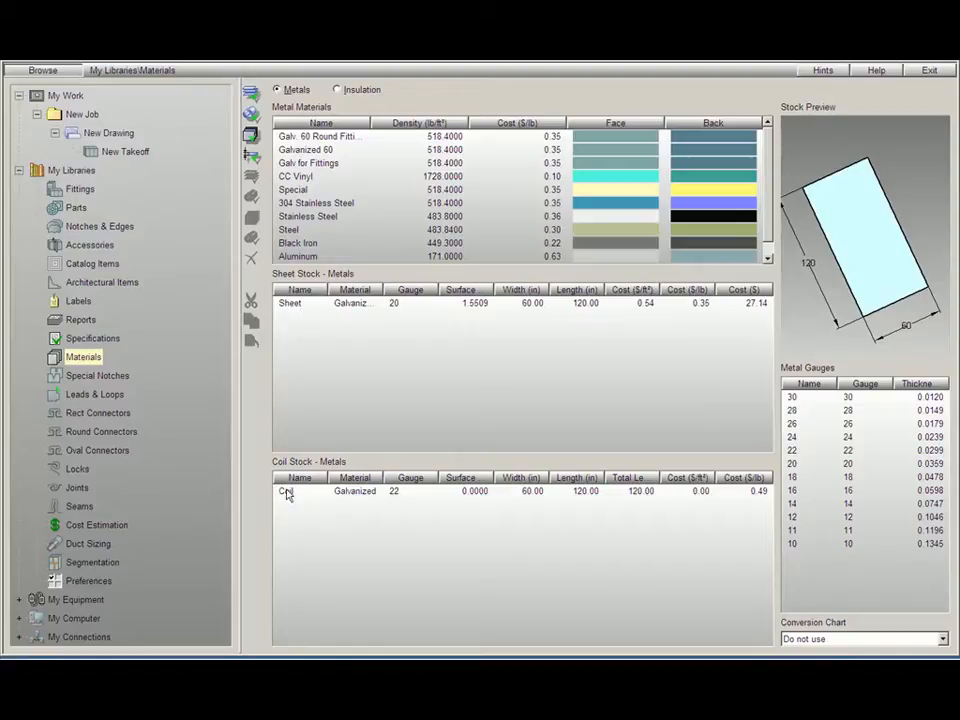
double_click(130, 155)
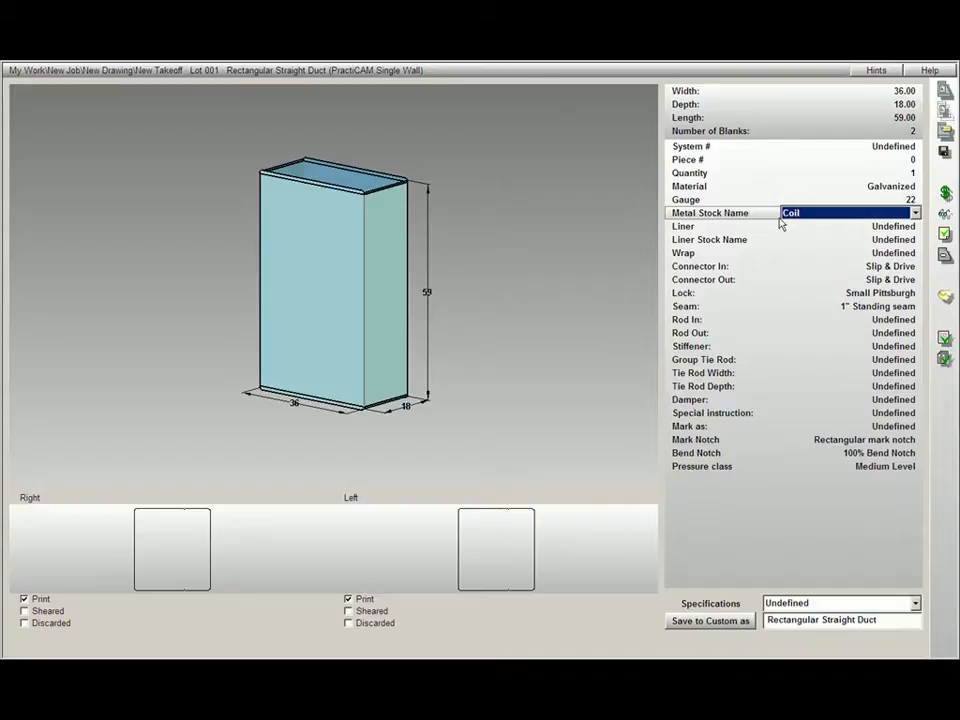
click(915, 213)
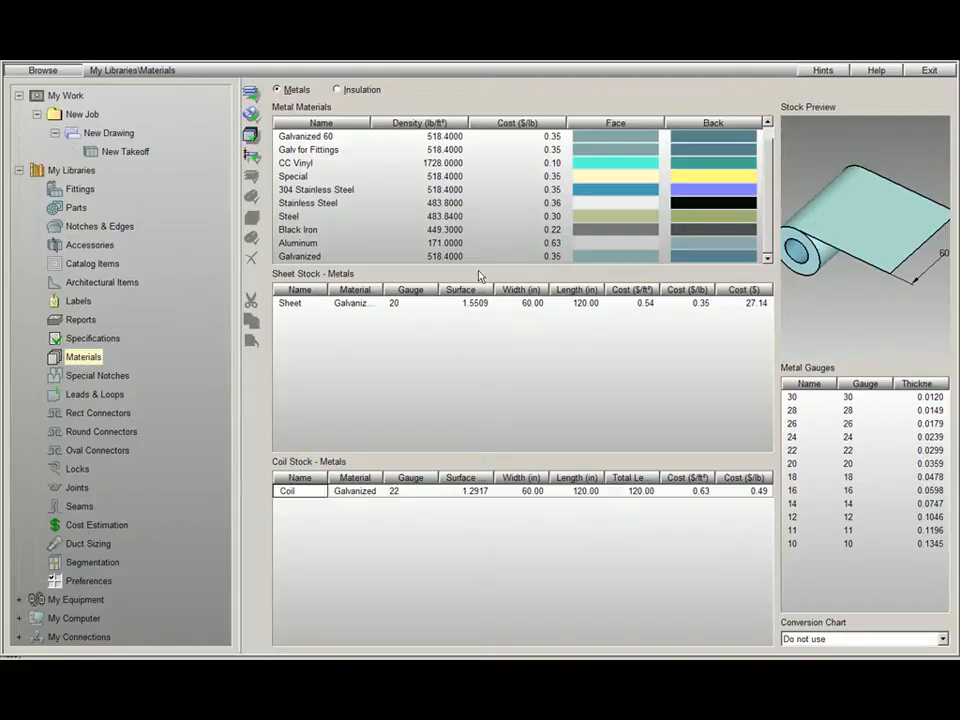
Step: Add a new metal material to the Materials library and name it Brass
click(251, 140)
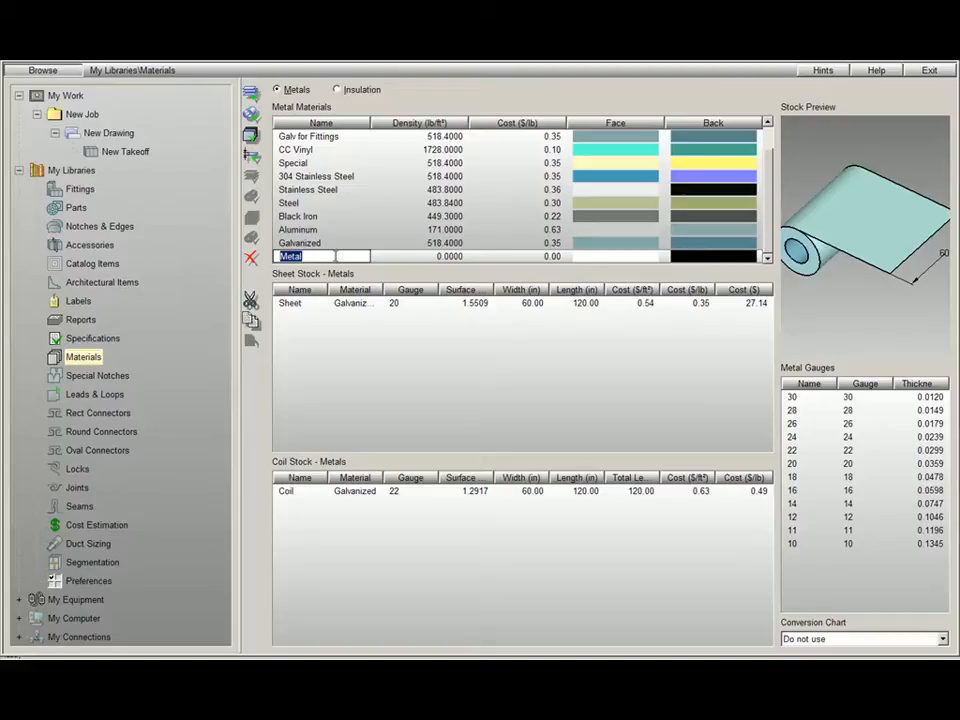
click(313, 254)
text(B)
key(BackSpace)
key(BackSpace)
key(BackSpace)
key(BackSpace)
key(BackSpace)
key(BackSpace)
key(BackSpace)
text(Brass)
Step: Set the Brass density to 534.00 lb/ft³ and its cost to 1.20 $/lb
click(467, 257)
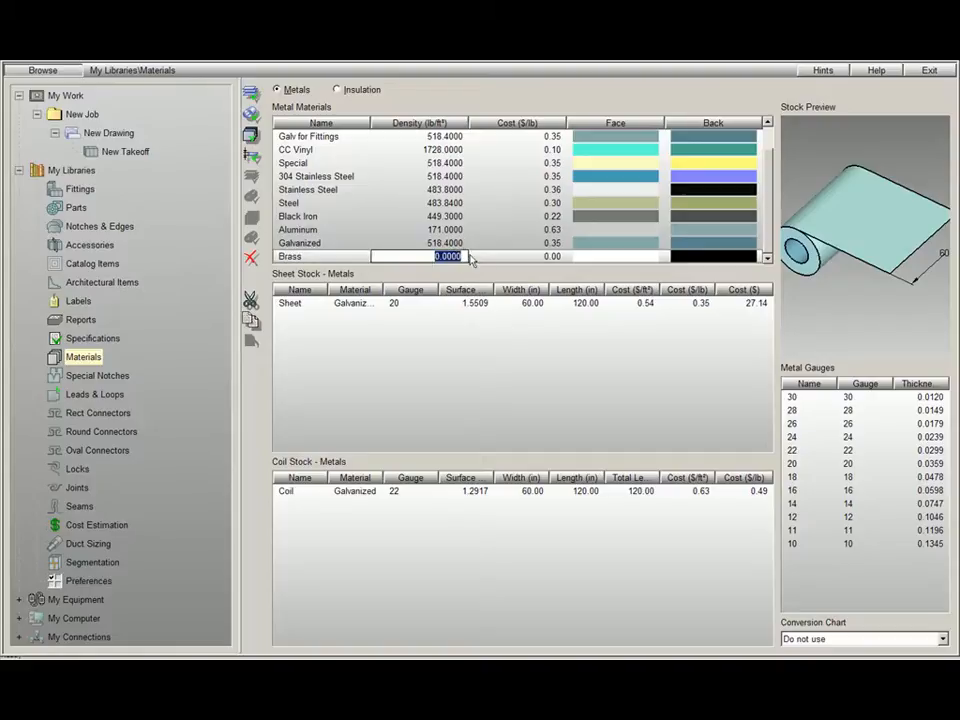
text(534.00)
click(553, 258)
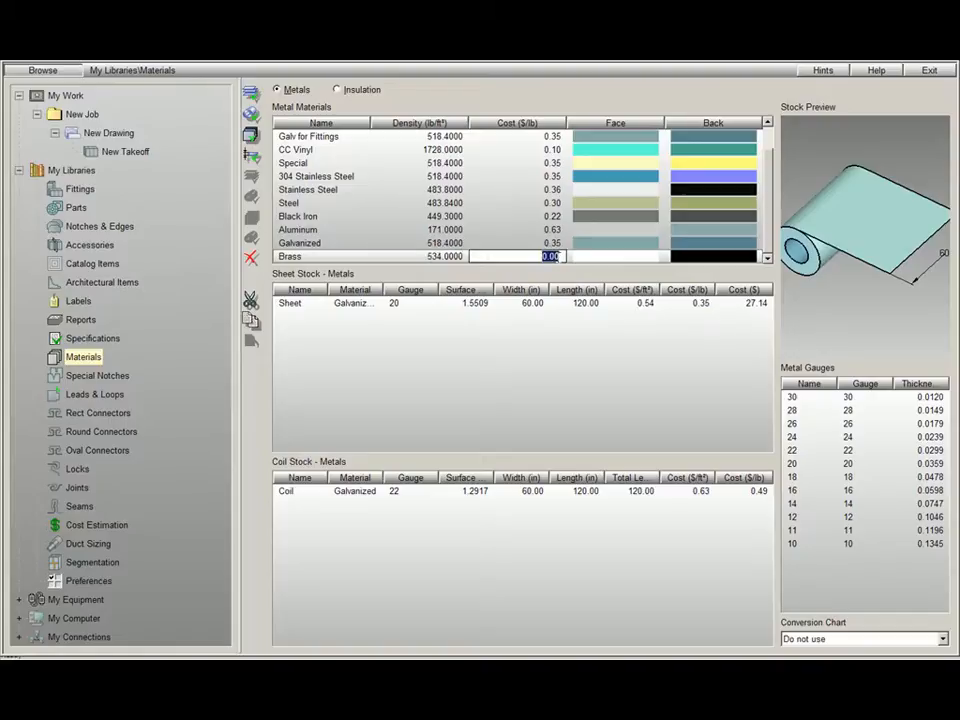
text(1.20)
Step: Set the Brass face colour to light red and its back colour to orange from the basic colours
click(648, 260)
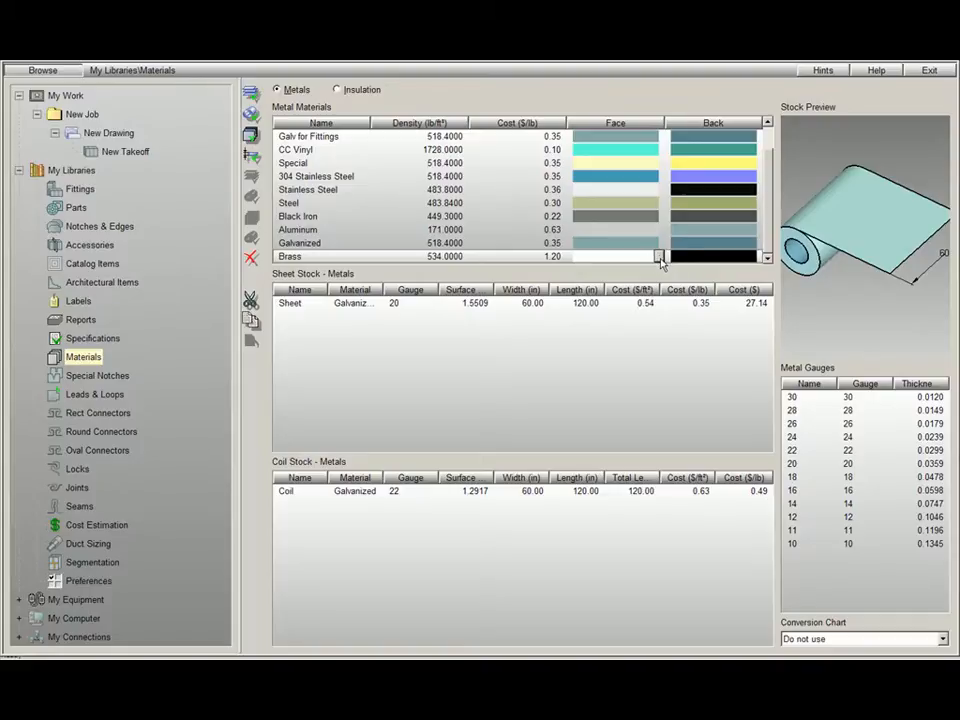
click(659, 257)
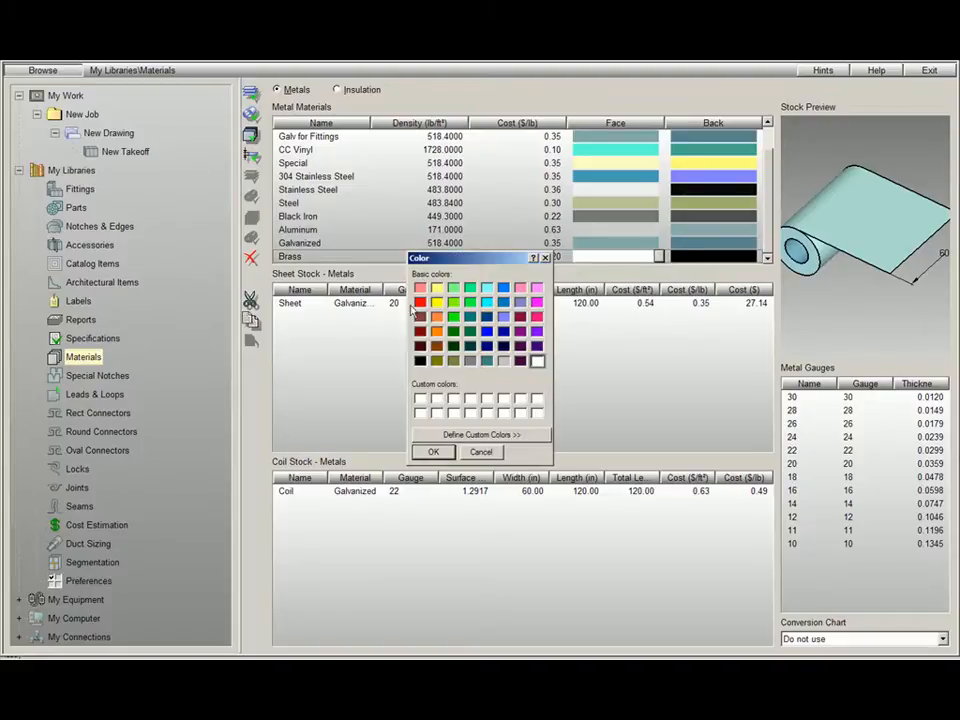
click(419, 290)
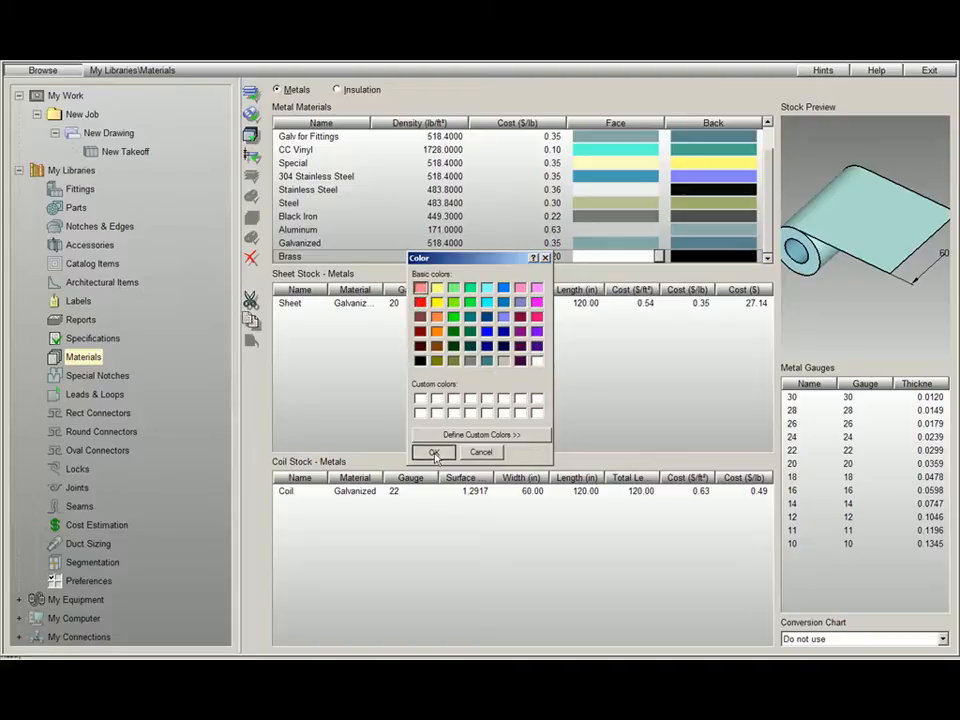
click(434, 451)
click(752, 257)
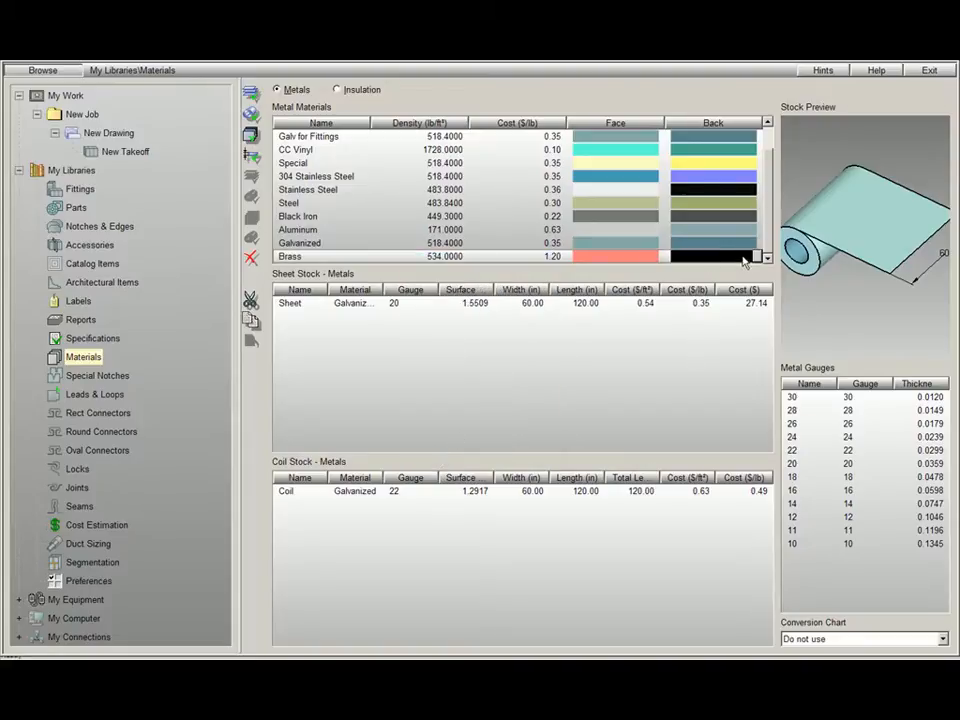
click(757, 257)
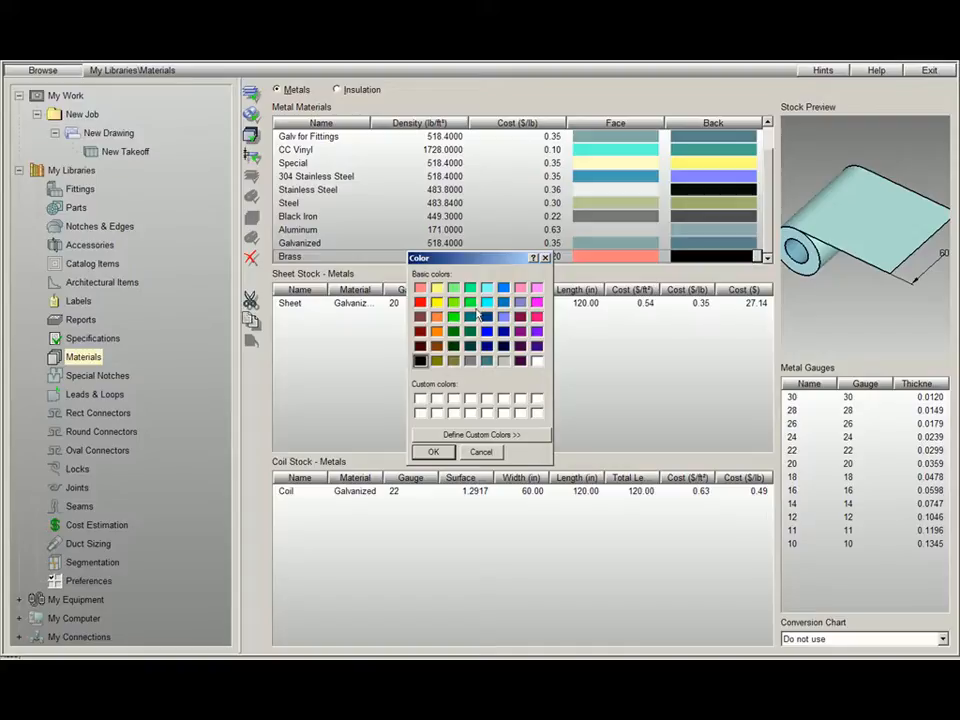
click(436, 332)
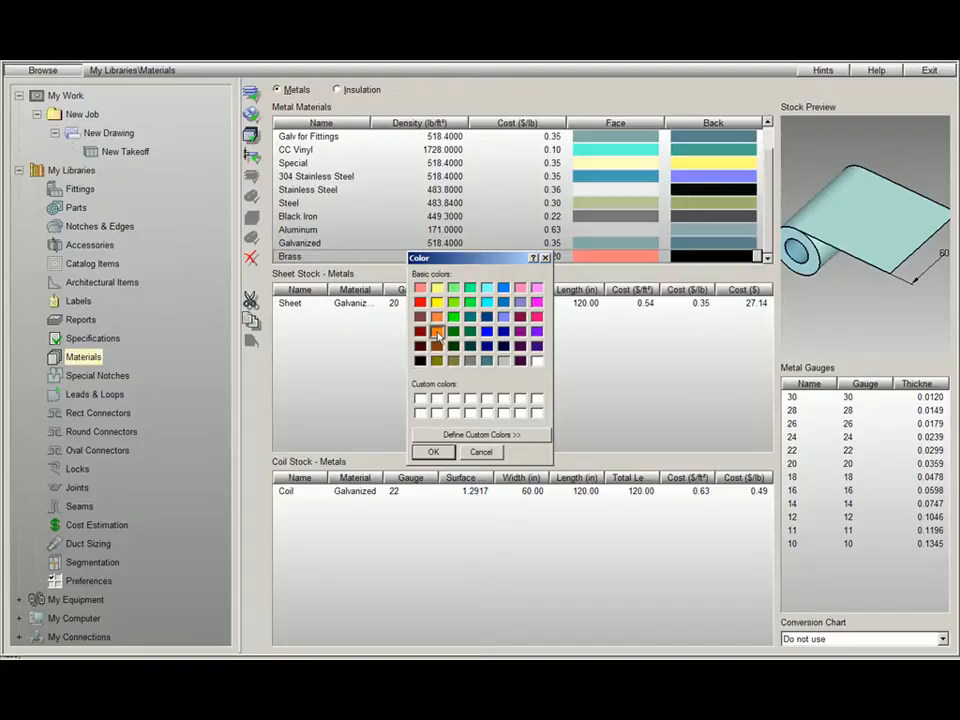
click(434, 451)
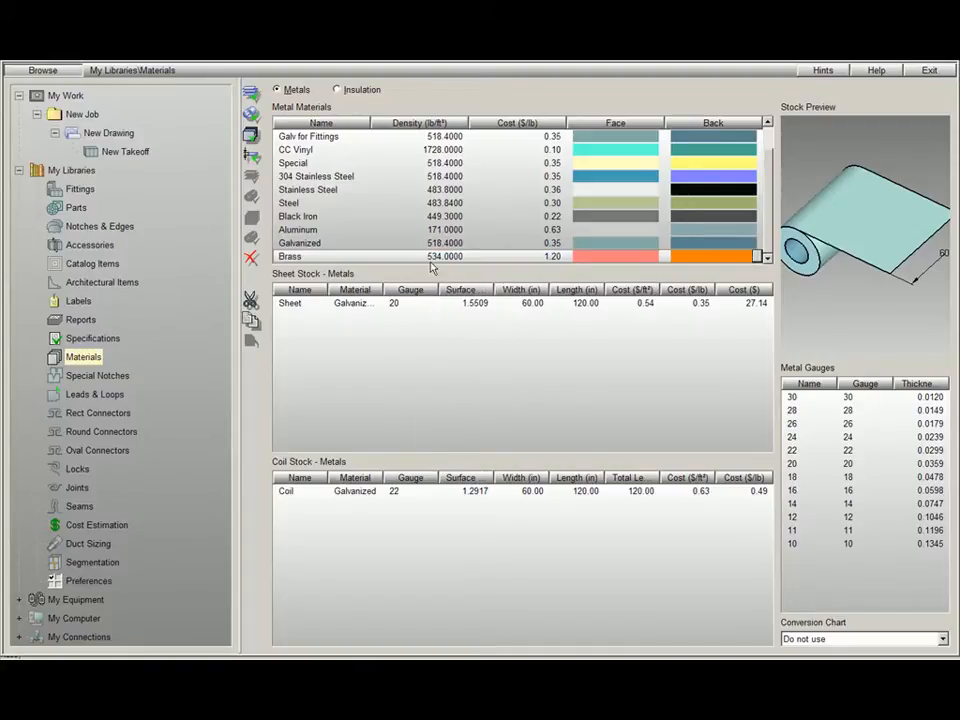
Step: Assign Brass as the material of the rectangular straight duct in the new takeoff and inspect the model
double_click(133, 152)
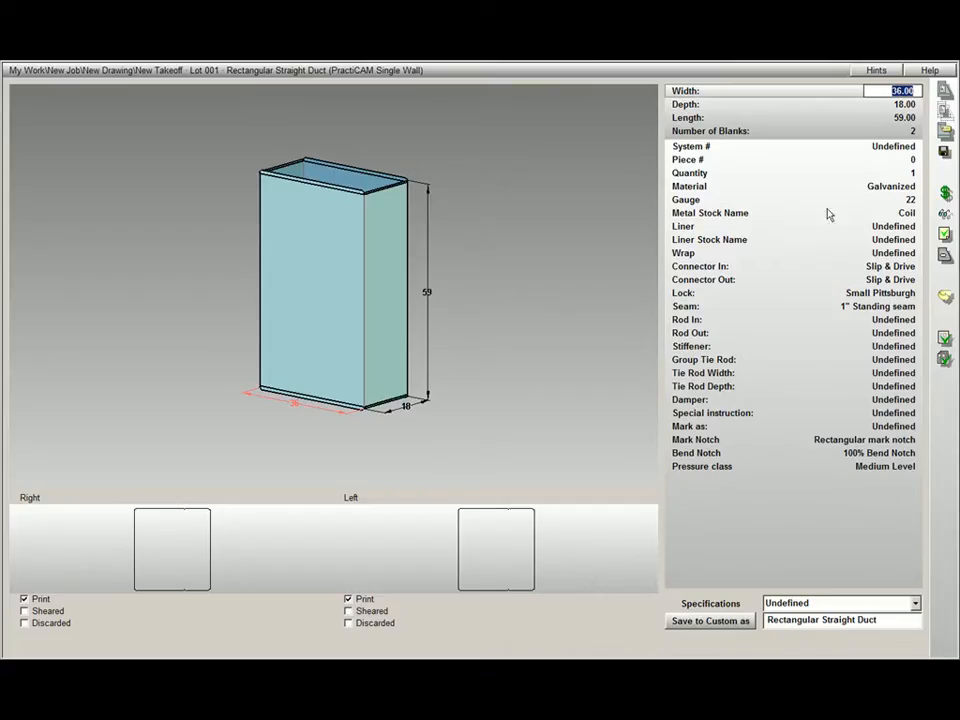
click(912, 187)
click(915, 187)
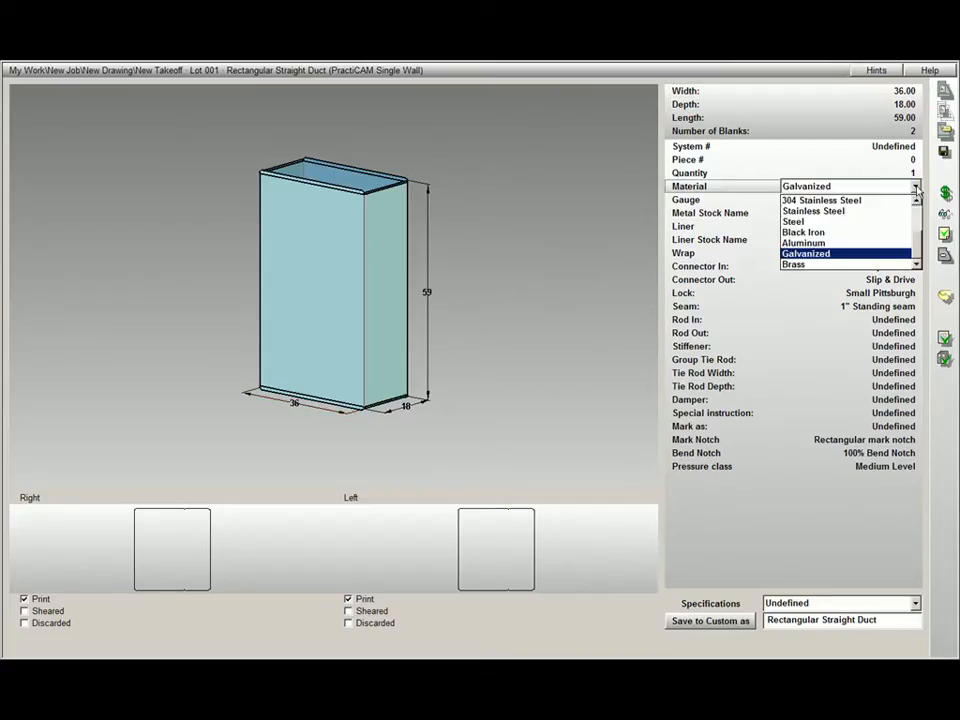
click(833, 266)
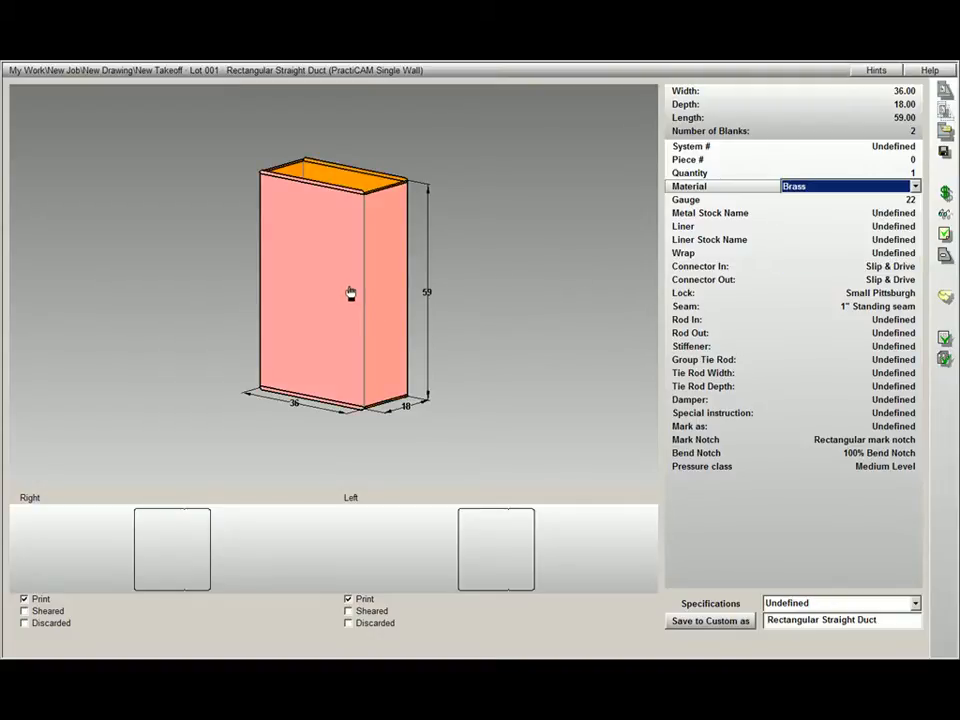
drag(339, 287, 261, 306)
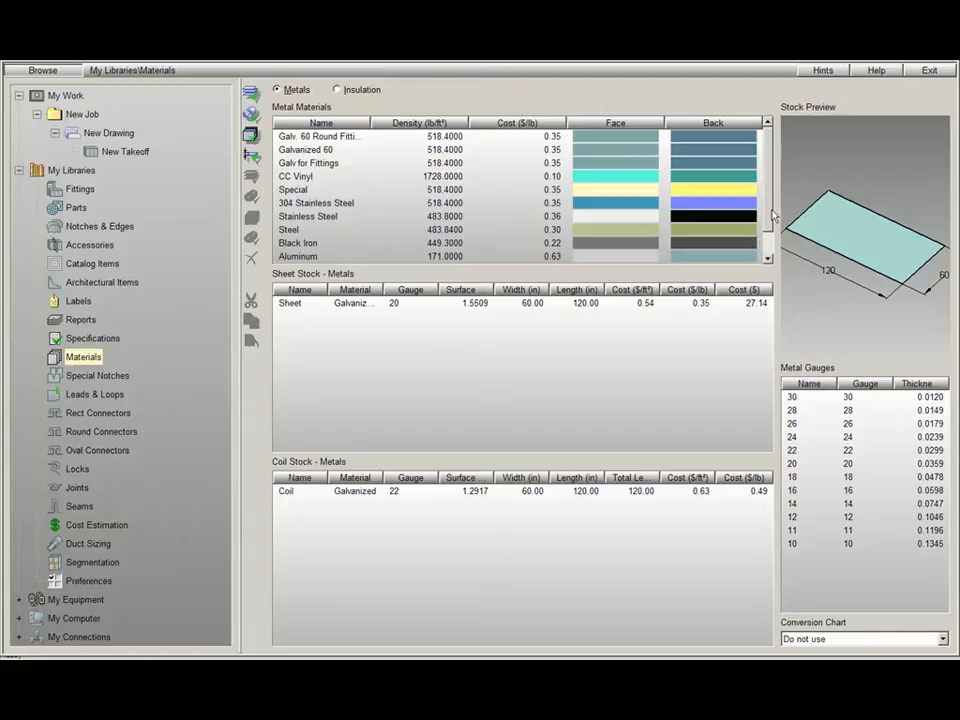
Step: Change the material of the metal sheet stock named Sheet to Brass in the Materials library
scroll(580, 162, down, 1)
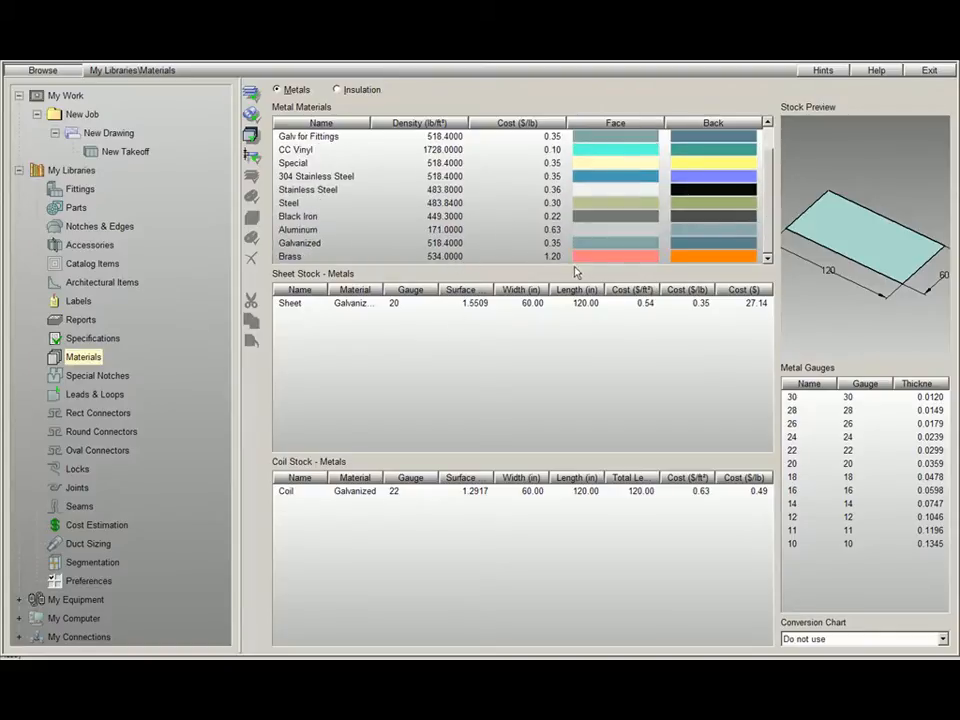
click(375, 304)
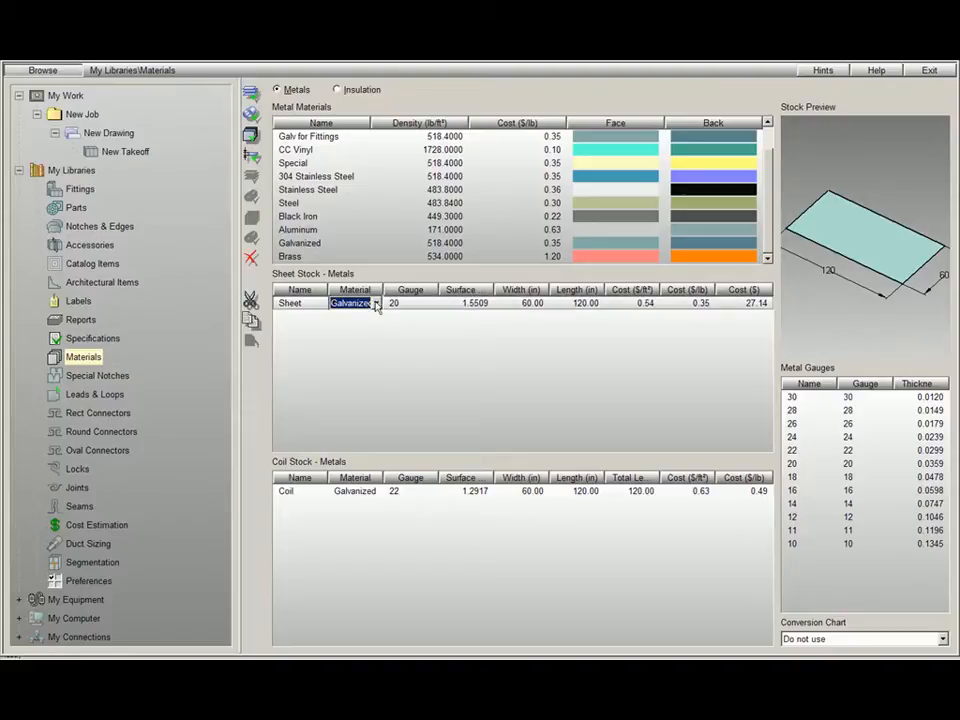
click(375, 304)
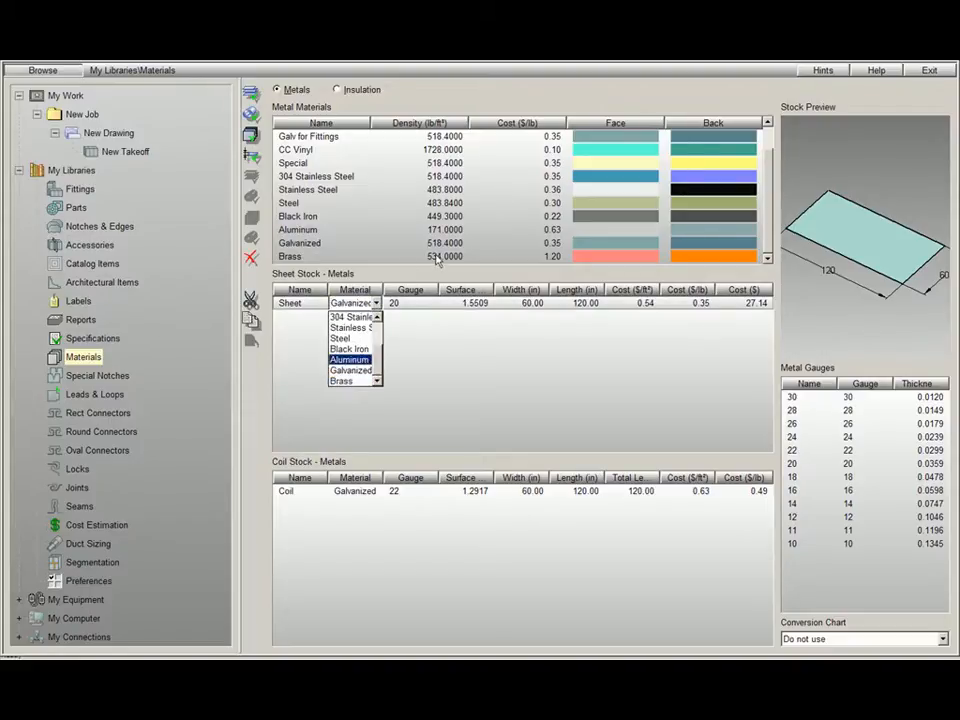
click(362, 381)
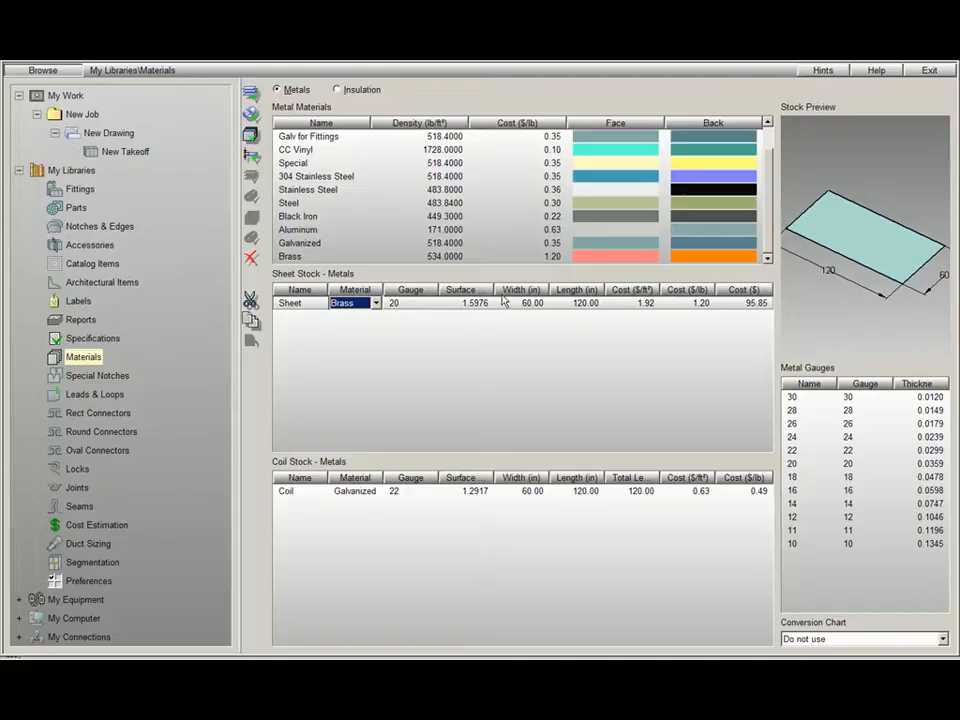
click(452, 305)
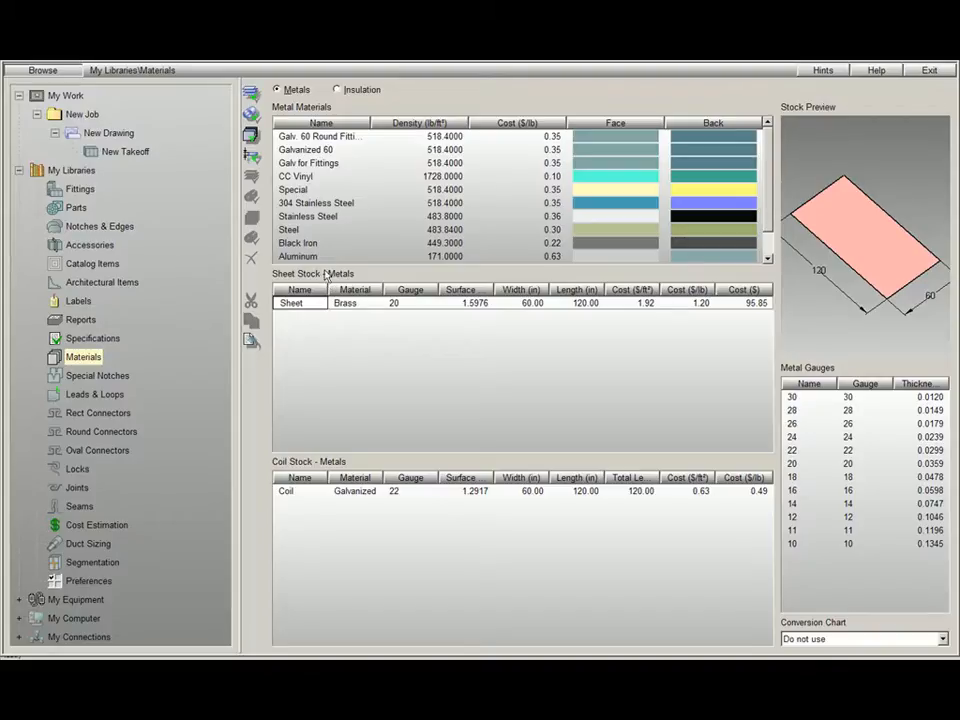
Step: Add a metal sheet stock named 48 x 120 and set its material to Galvanized
click(251, 93)
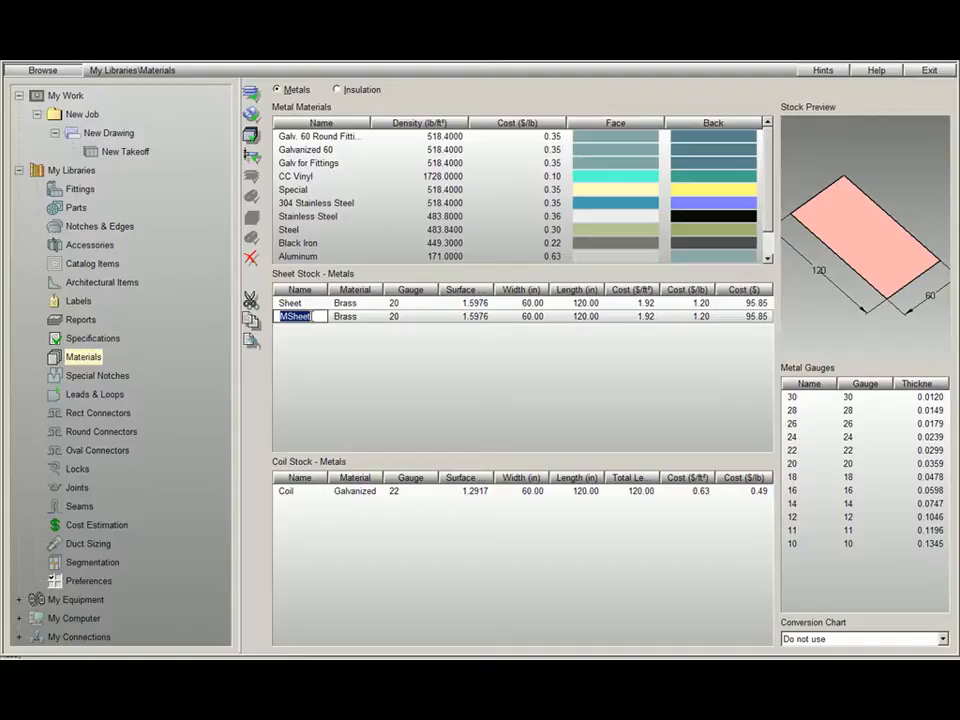
text(48 x 120)
click(352, 316)
click(375, 317)
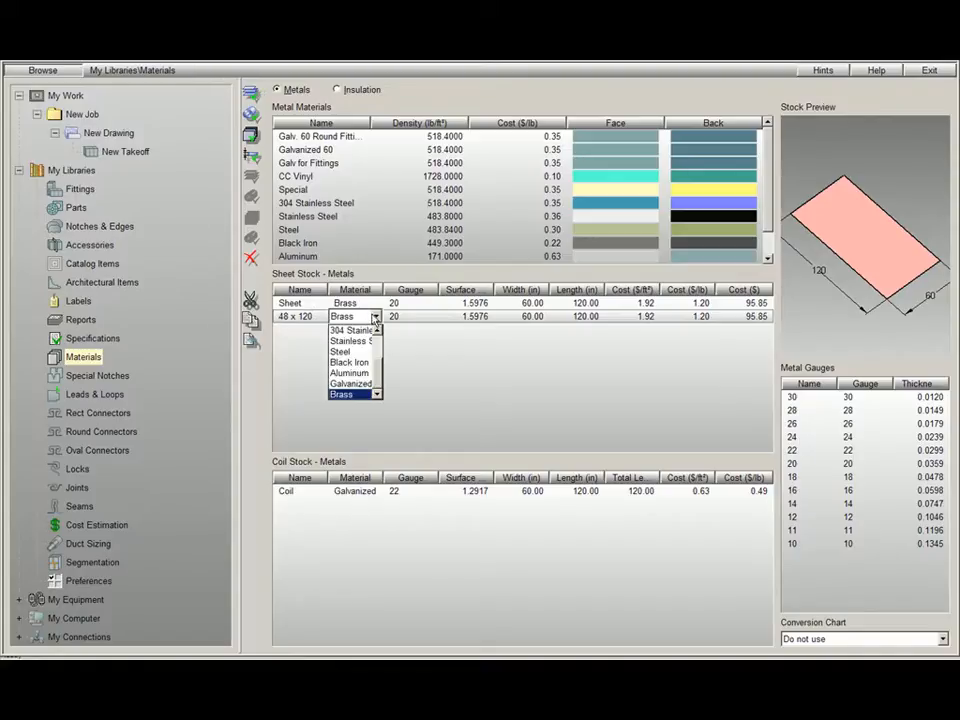
drag(377, 371, 377, 346)
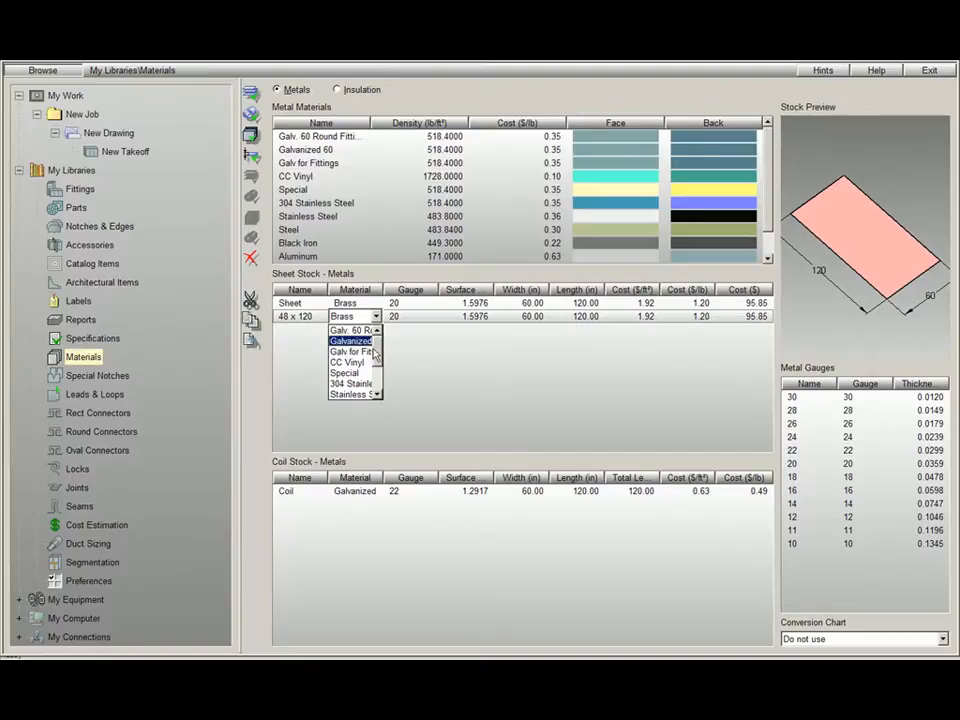
drag(375, 350, 376, 381)
click(359, 388)
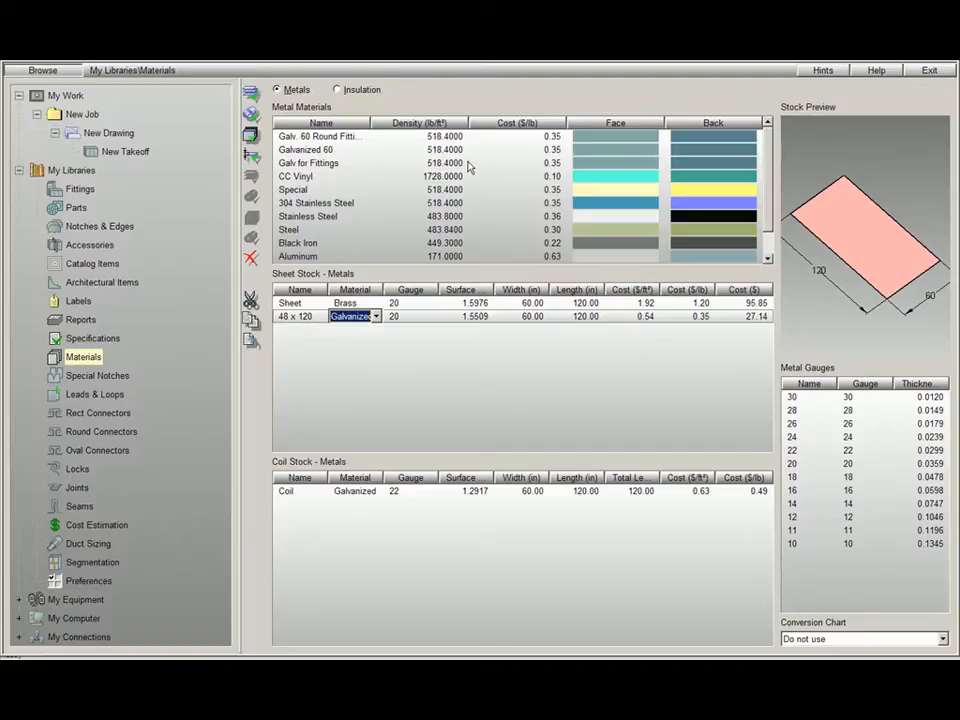
Step: Set the gauge of the 48 x 120 sheet stock to 22 and its width to 48 inches
click(397, 318)
click(431, 317)
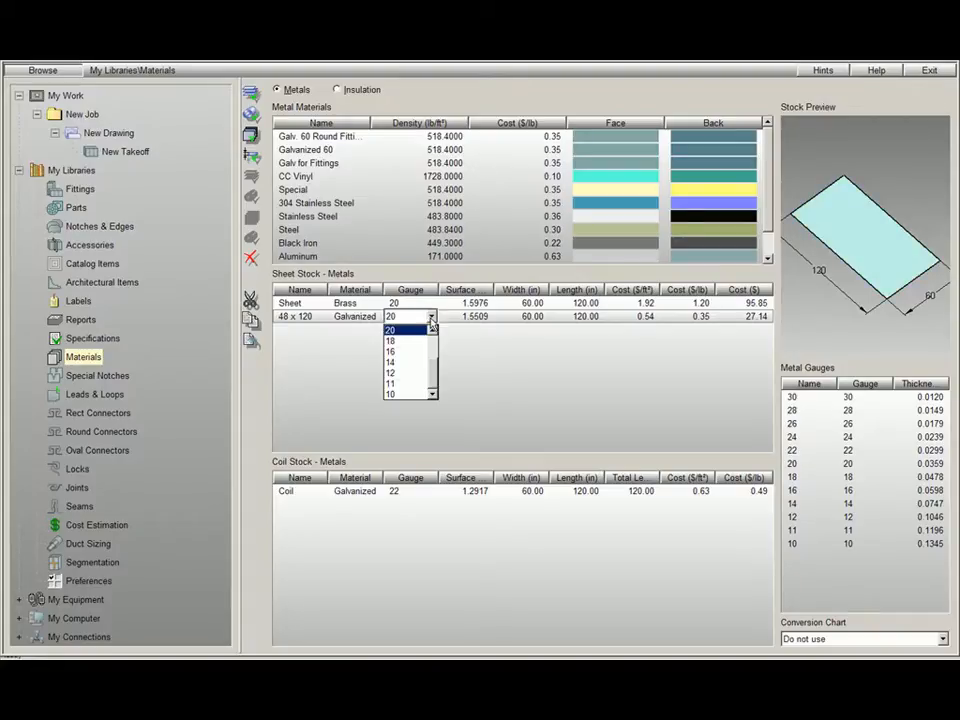
scroll(437, 378, up, 2)
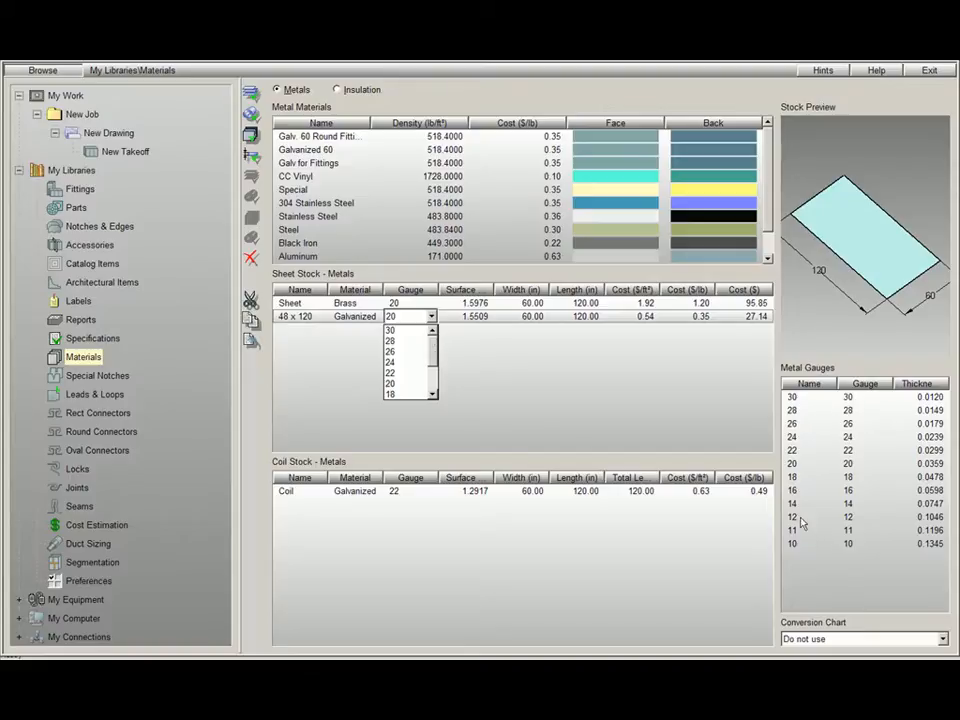
click(390, 376)
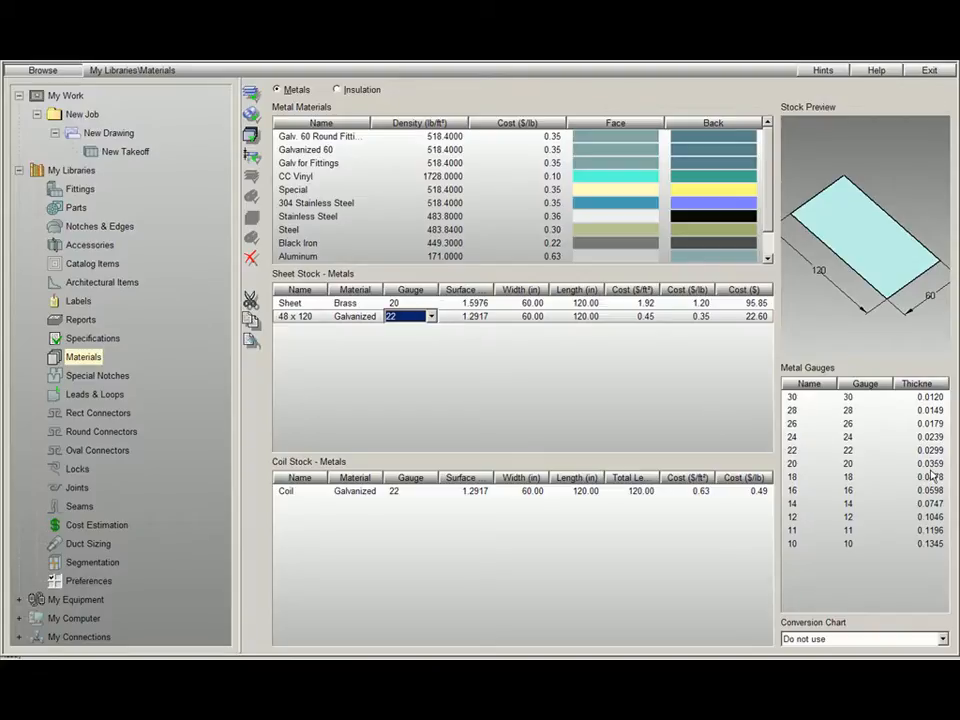
click(545, 320)
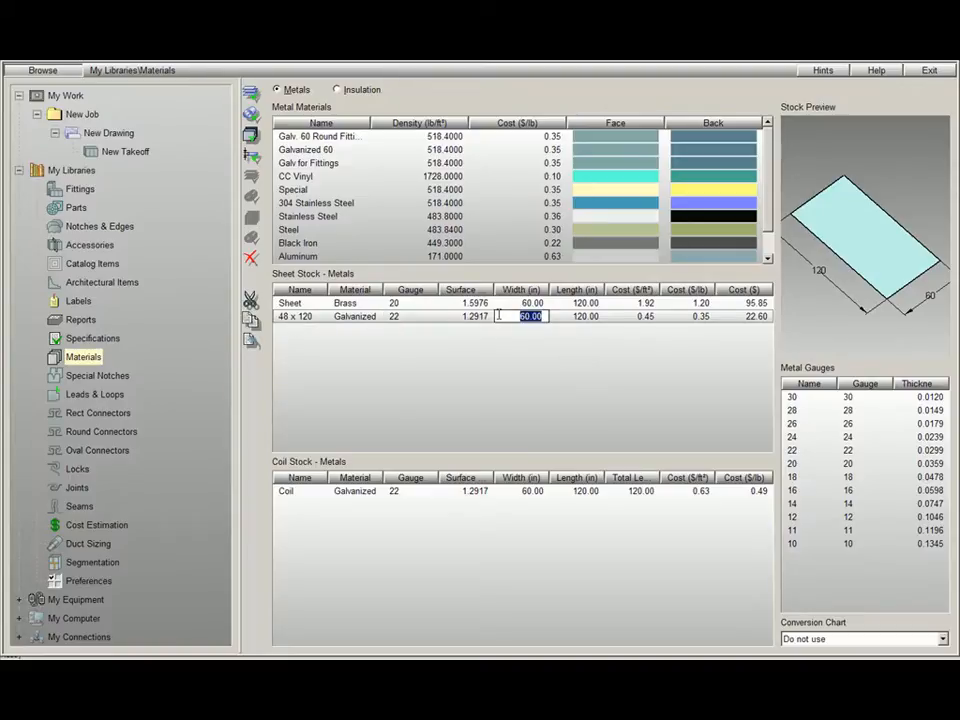
text(48)
click(576, 322)
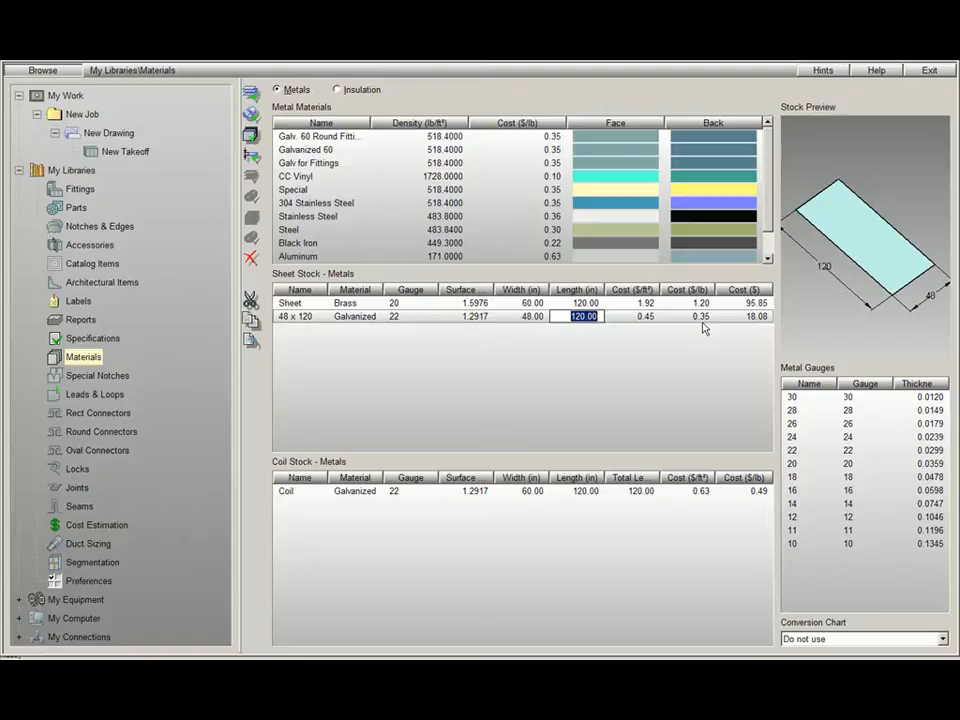
drag(914, 271, 842, 208)
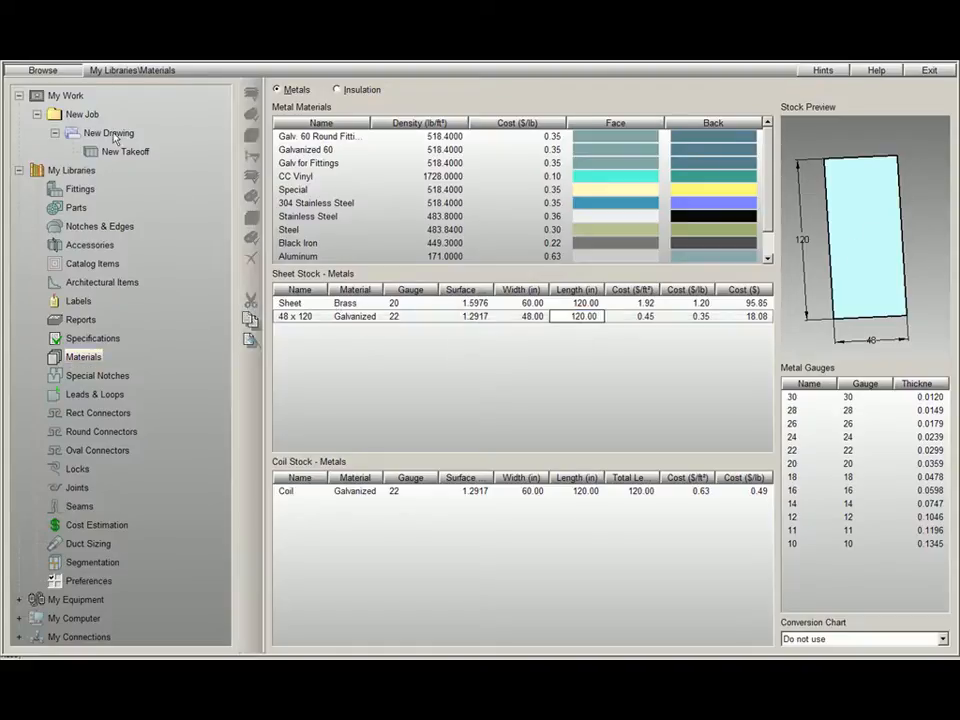
Step: Assign the 48 x 120 metal stock to the rectangular straight duct in the new takeoff and check its gauge options
click(320, 335)
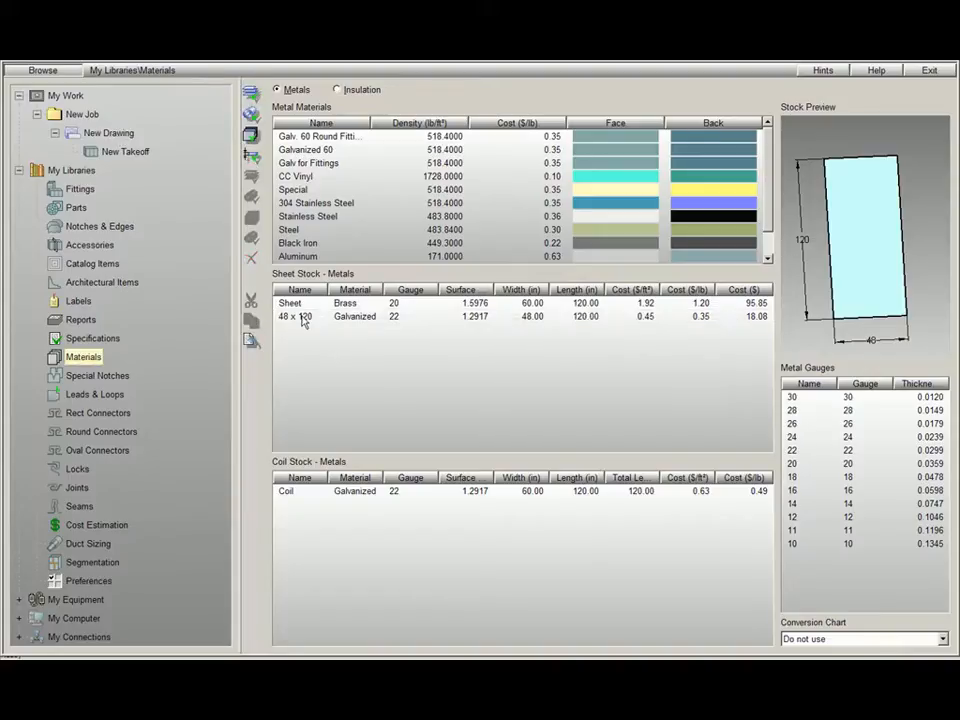
click(141, 178)
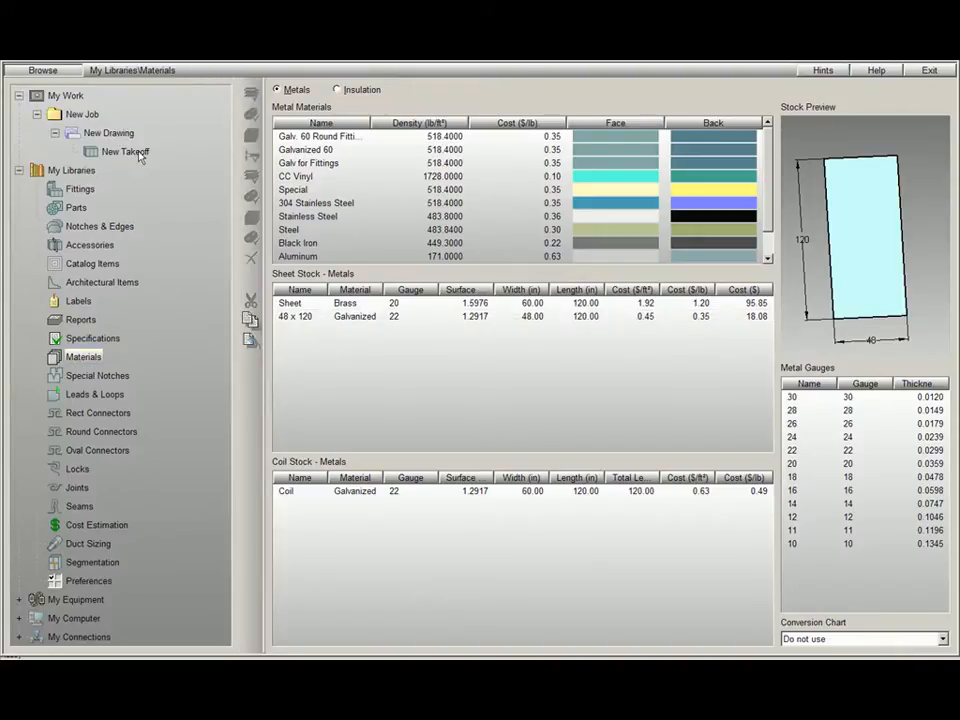
double_click(141, 155)
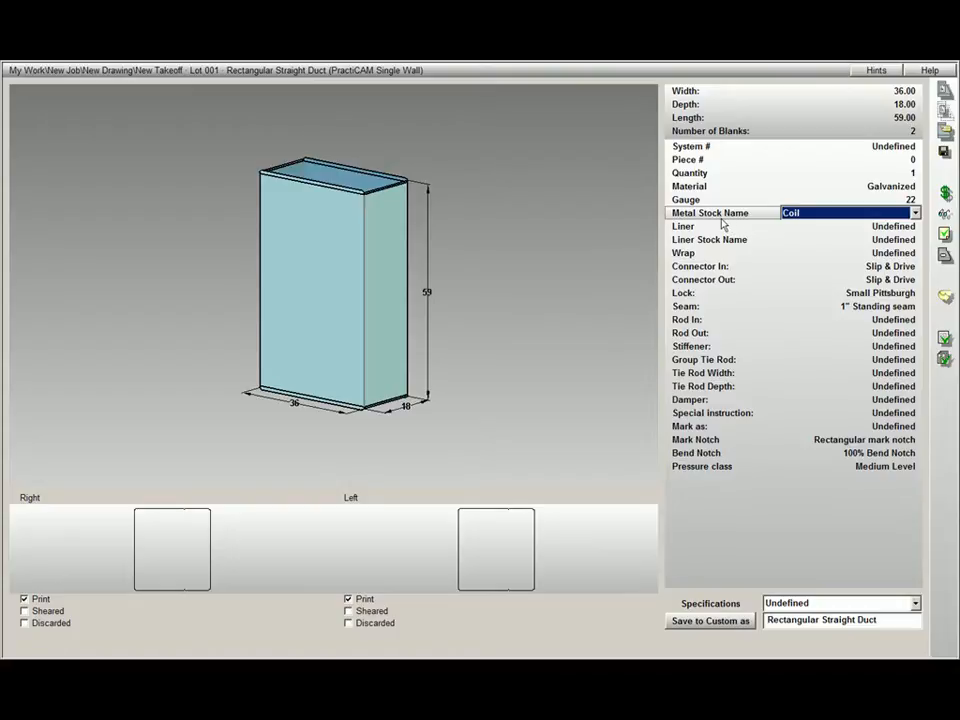
click(915, 213)
click(900, 238)
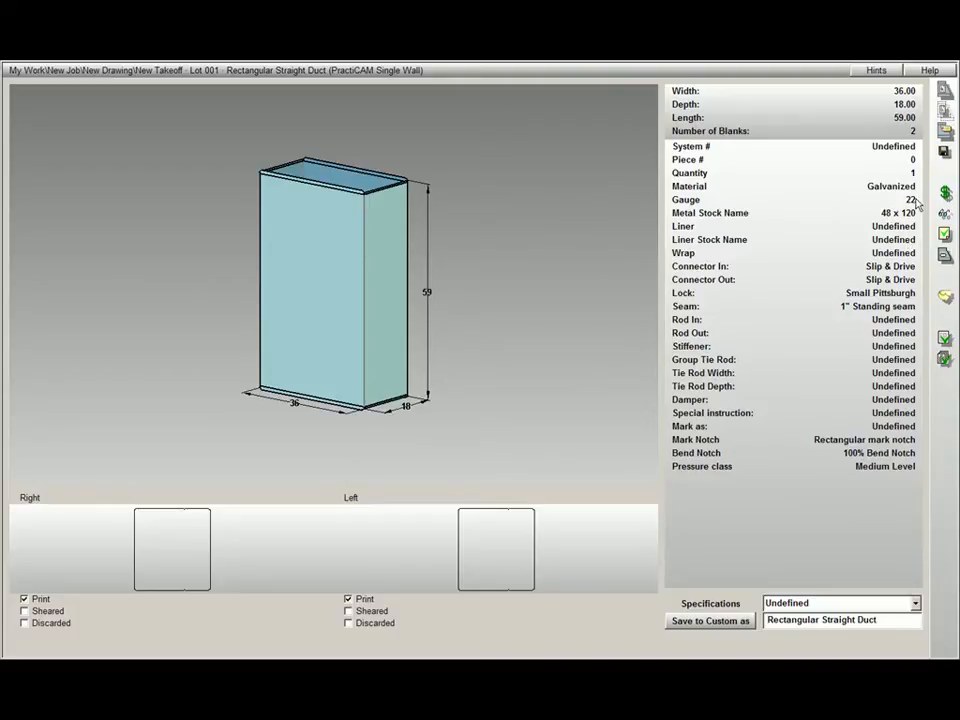
click(915, 200)
drag(918, 262, 918, 228)
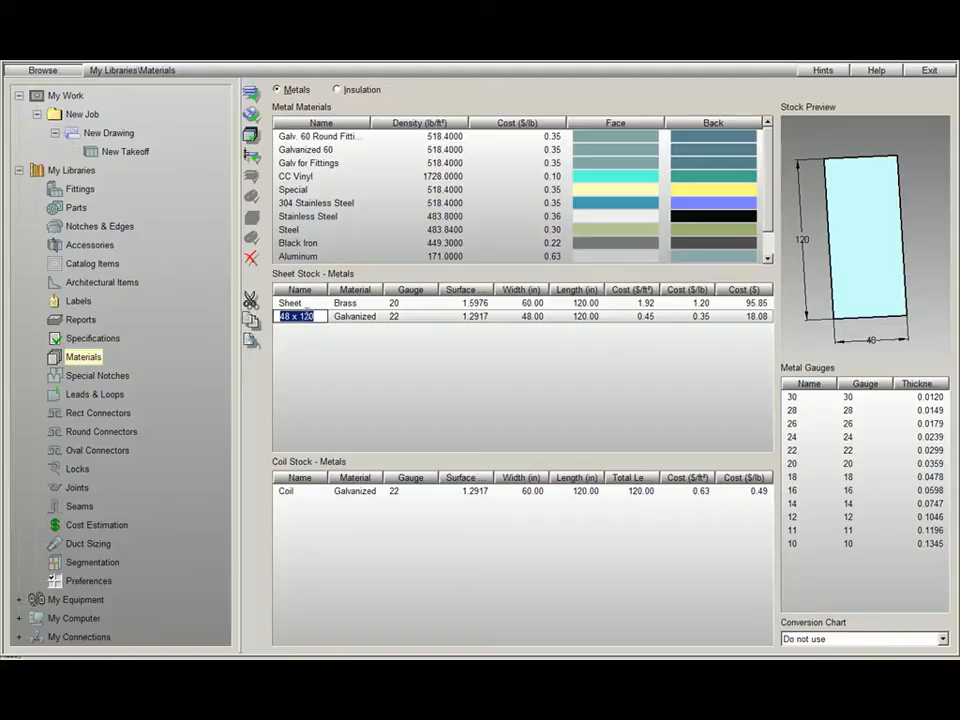
Step: Duplicate the 48 x 120 sheet stock in the Materials library and set the copy's gauge to 20
click(251, 343)
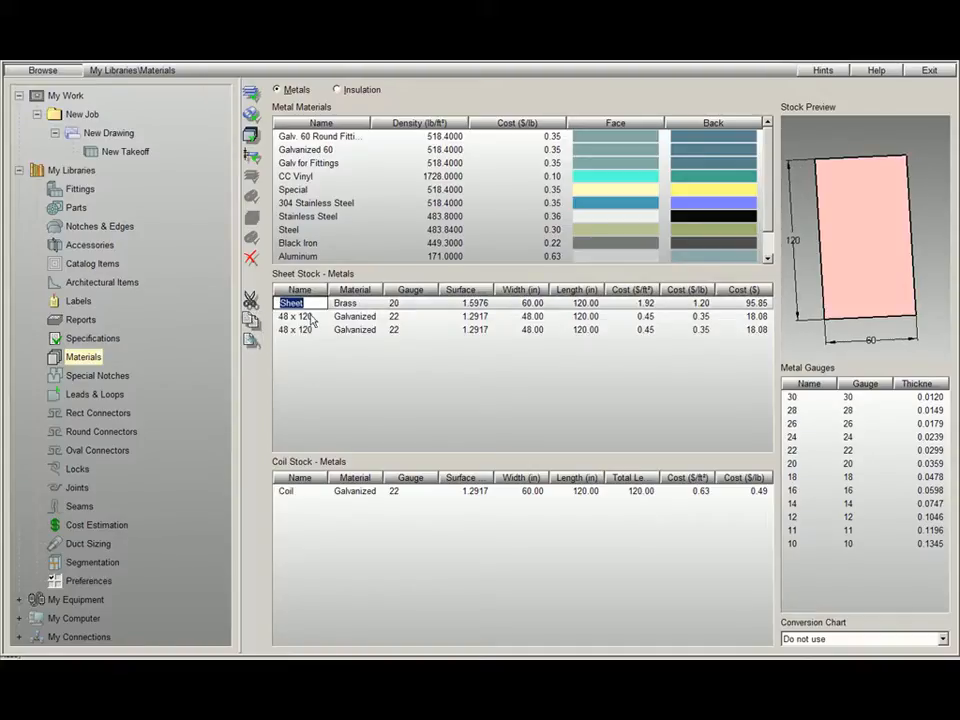
click(398, 330)
click(432, 331)
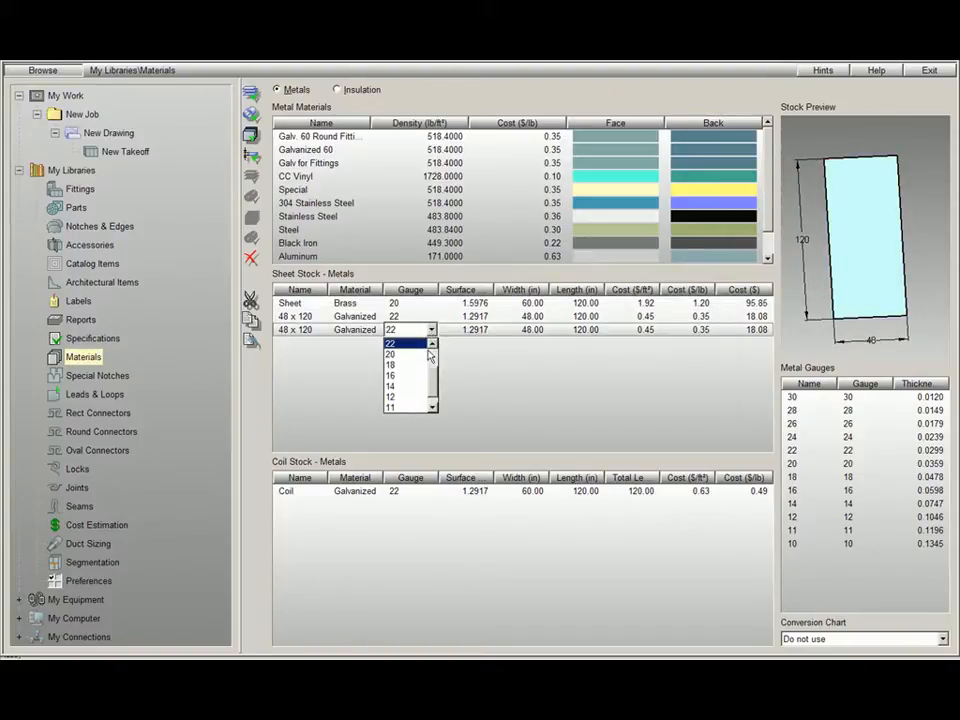
click(412, 355)
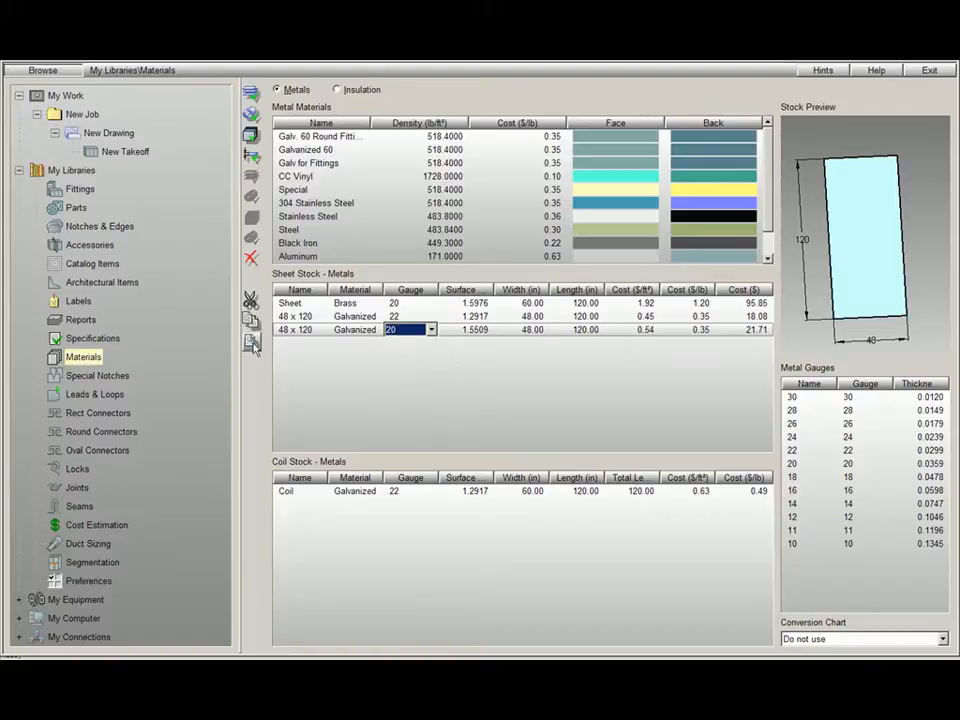
Step: Make another copy of the Galvanized 48 x 120 sheet stock with a gauge of 18
click(251, 320)
click(402, 343)
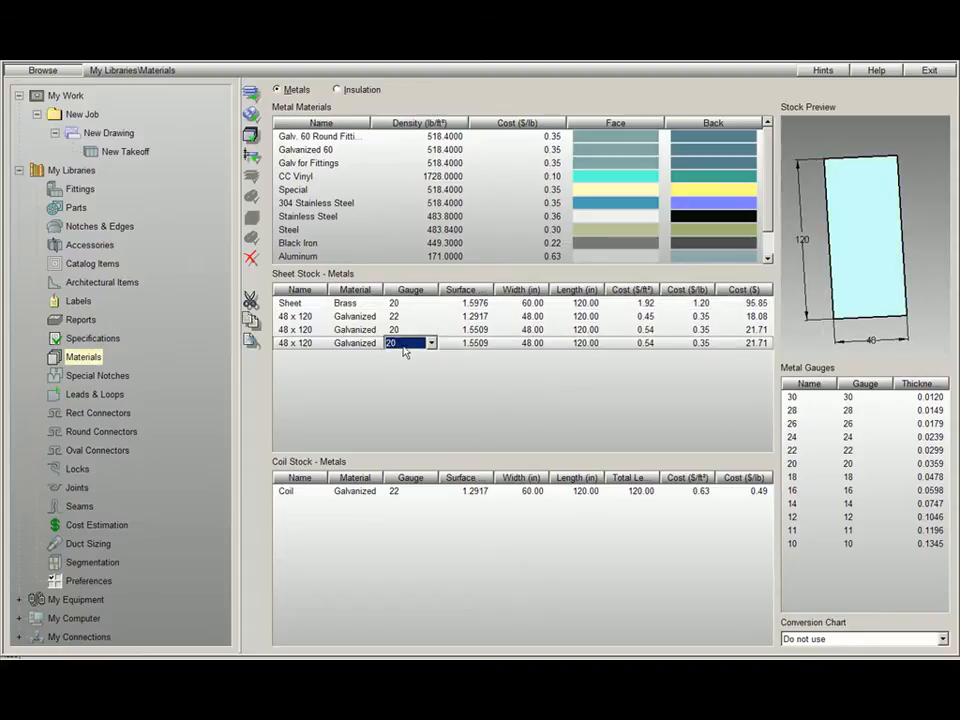
click(431, 343)
click(410, 368)
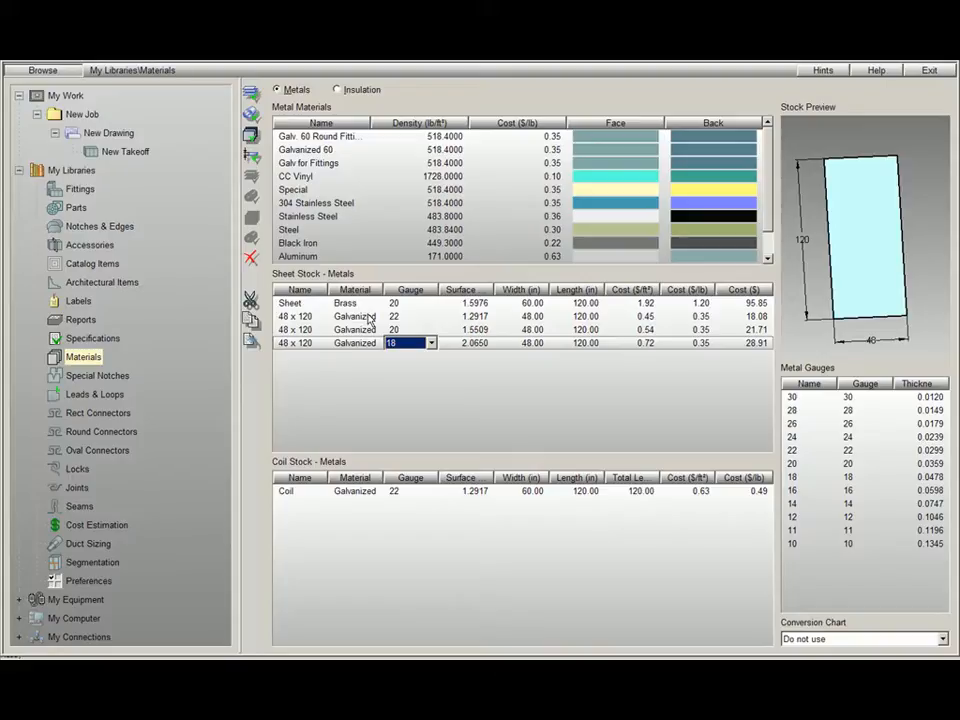
click(511, 394)
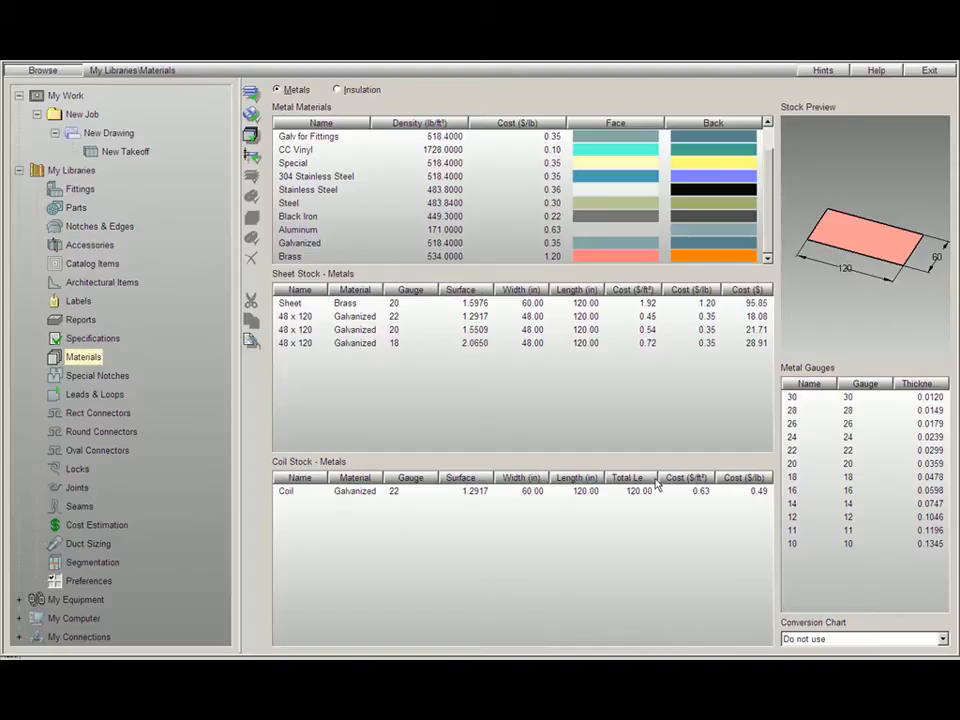
Step: Add a metal coil stock named MY COIL and set its material to Galvanized
drag(657, 484, 667, 484)
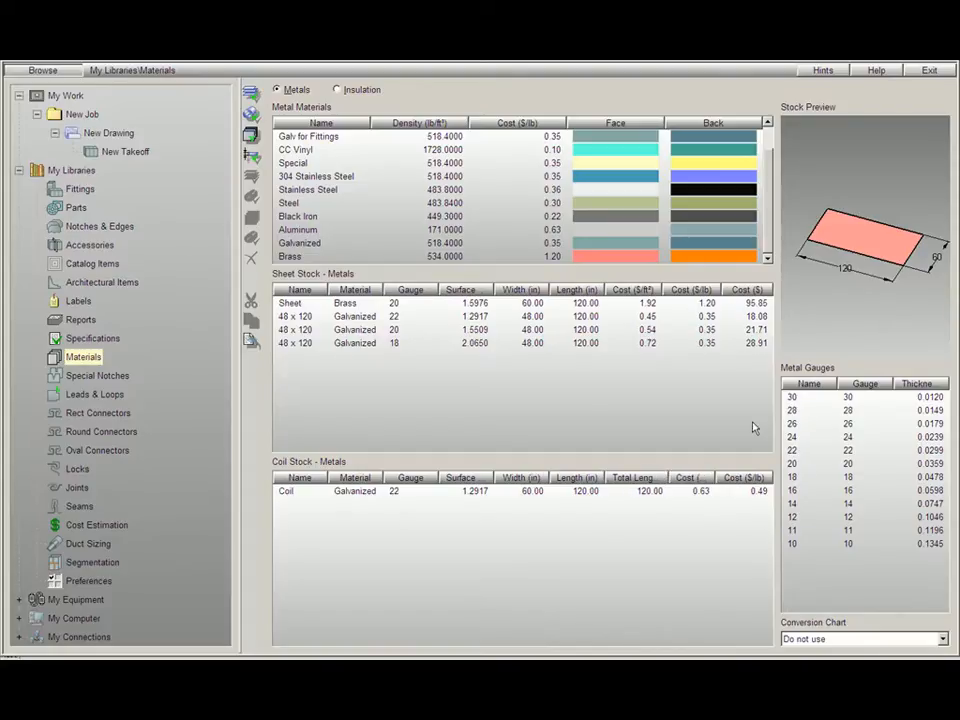
drag(667, 478, 656, 478)
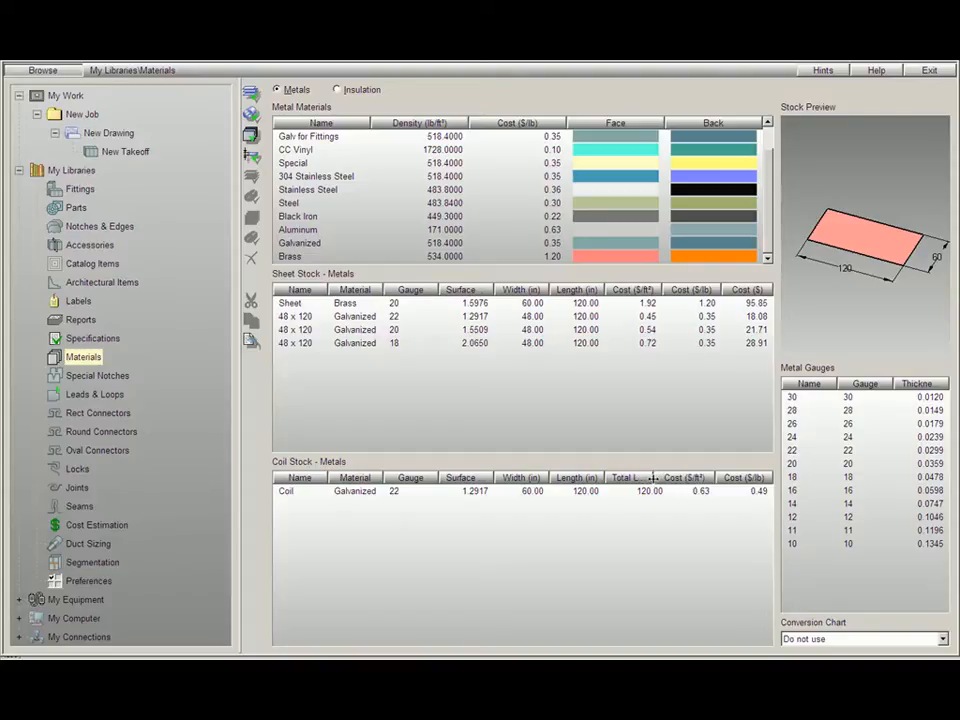
click(254, 117)
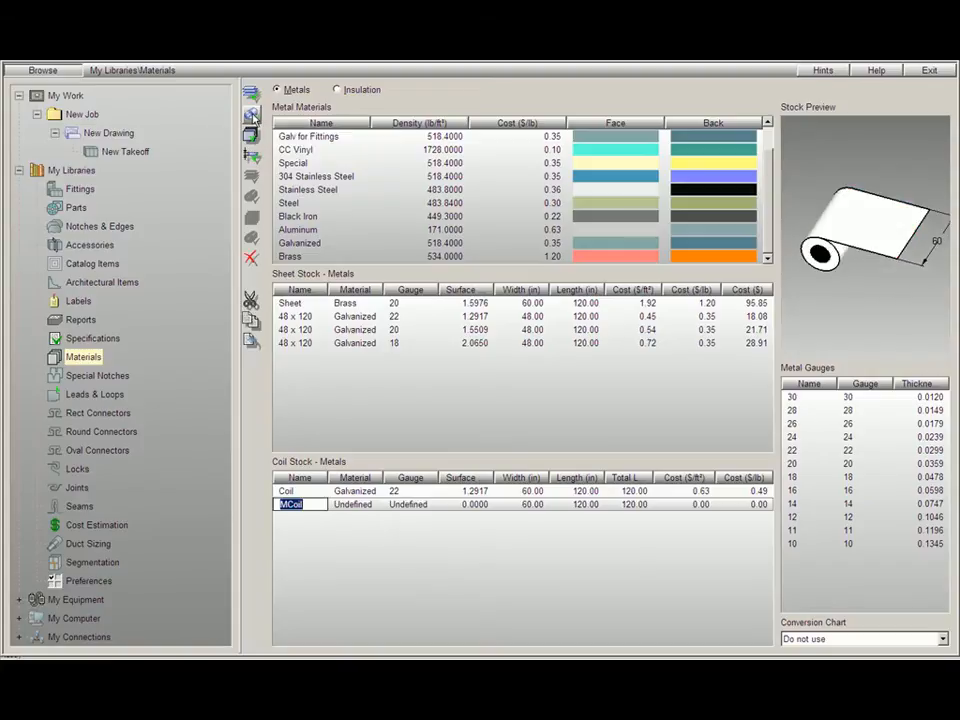
text(MY COIL)
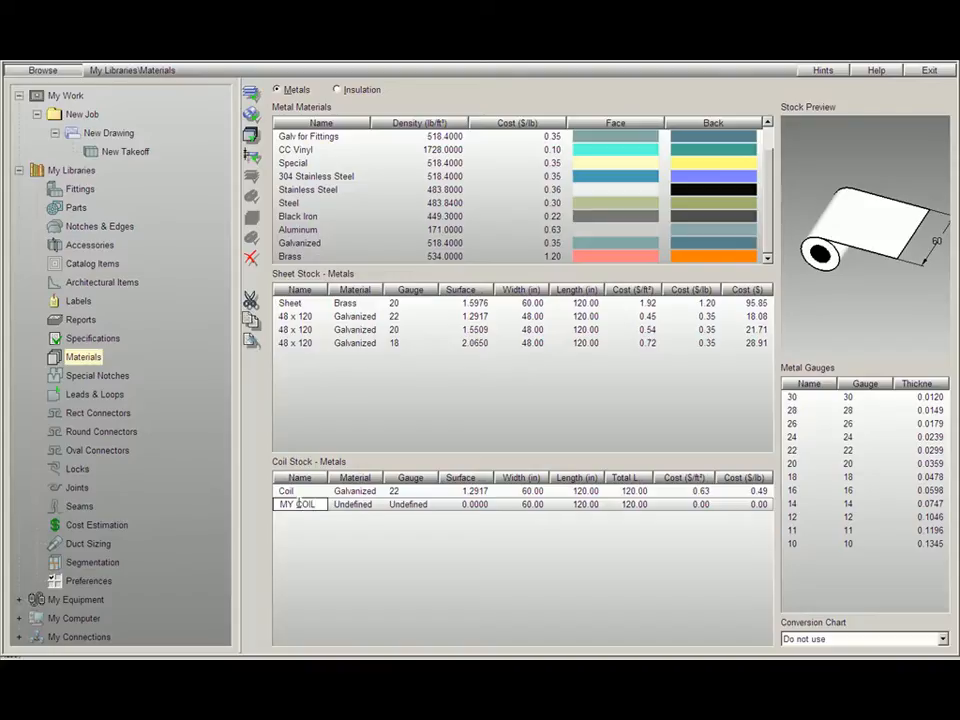
click(375, 506)
click(376, 506)
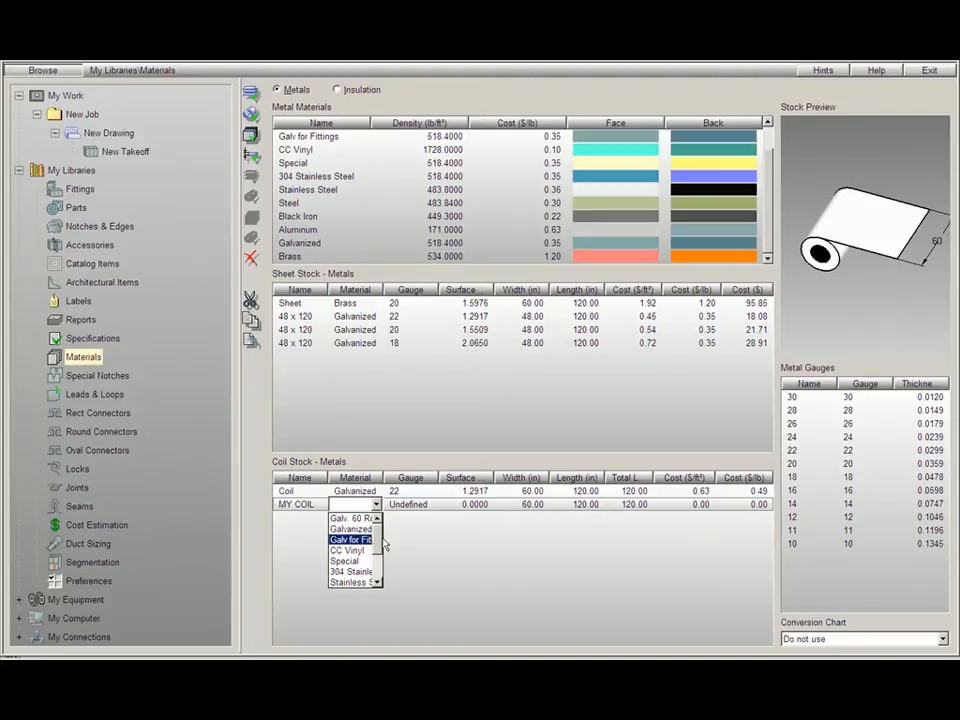
scroll(365, 555, down, 2)
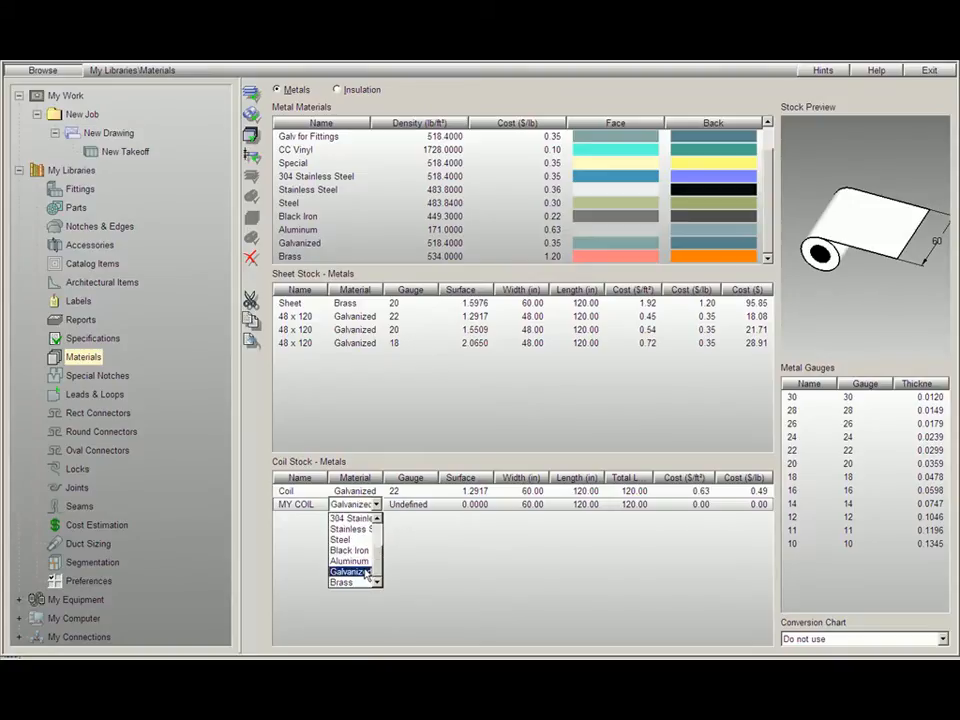
click(369, 572)
Step: Set the gauge of the MY COIL coil stock to 24
click(428, 506)
click(432, 507)
scroll(410, 535, up, 1)
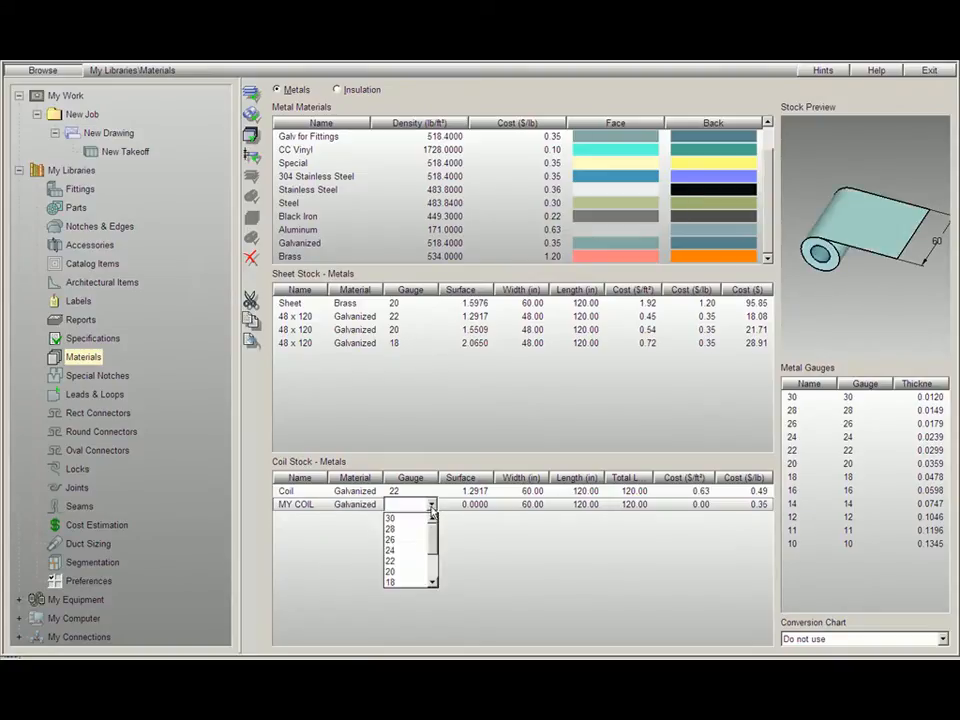
click(420, 549)
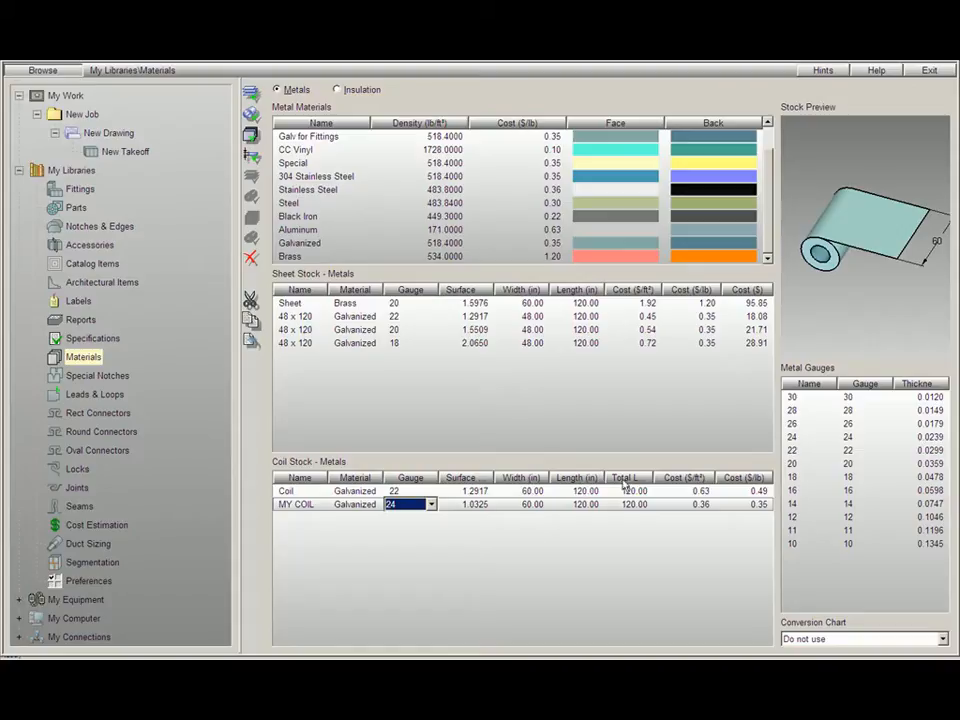
Step: Try 50 as the MY COIL cost per square foot, and settle both coil stocks at 0.35 $/lb
drag(652, 477, 661, 477)
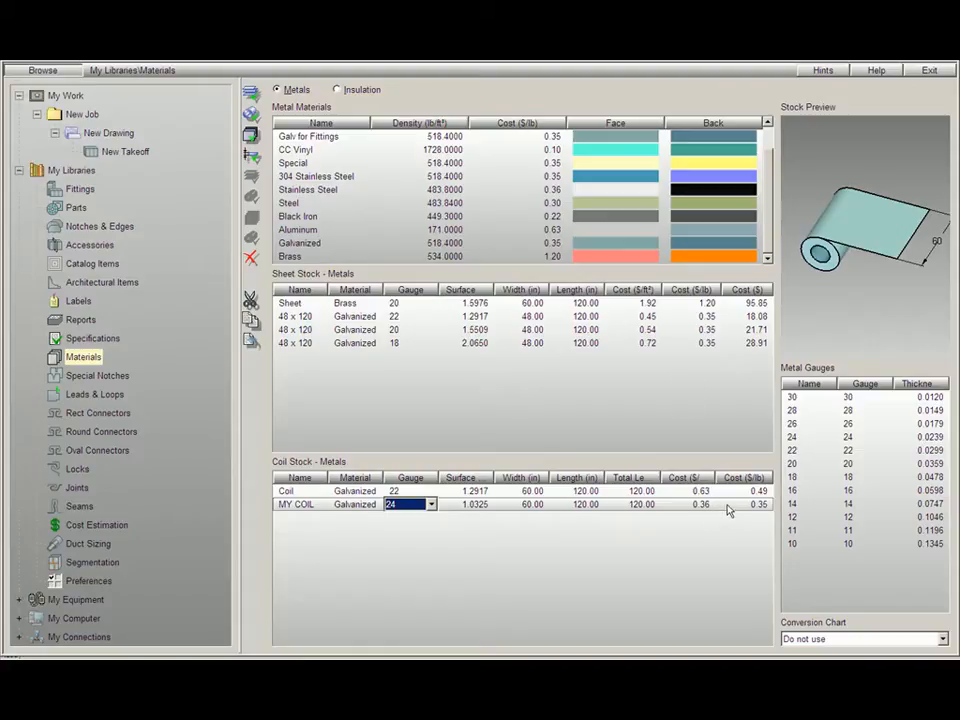
drag(715, 477, 724, 477)
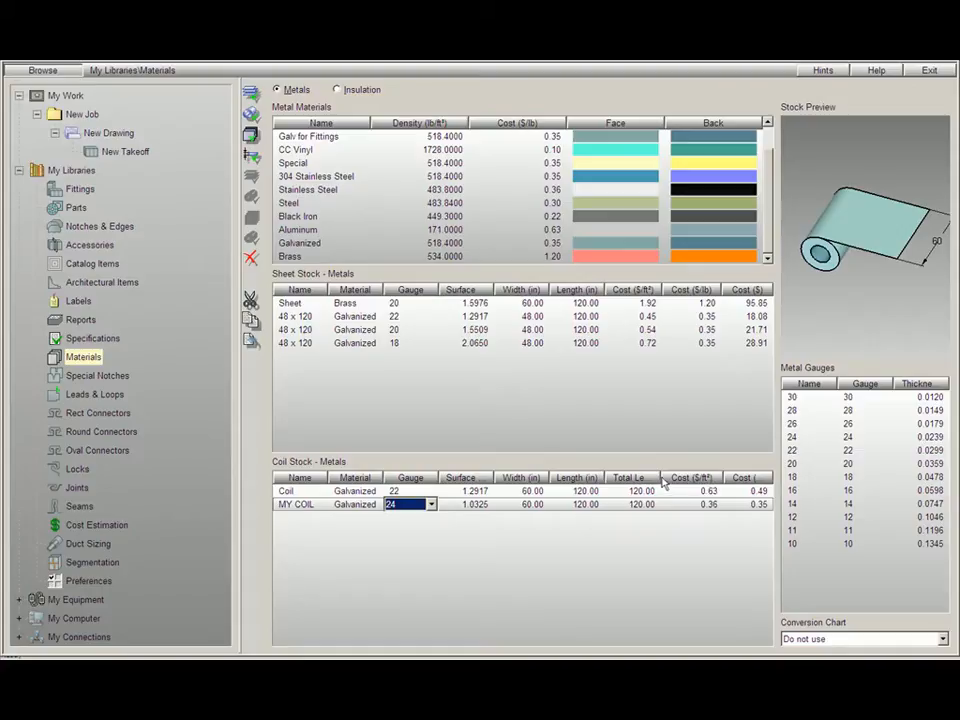
drag(660, 477, 707, 478)
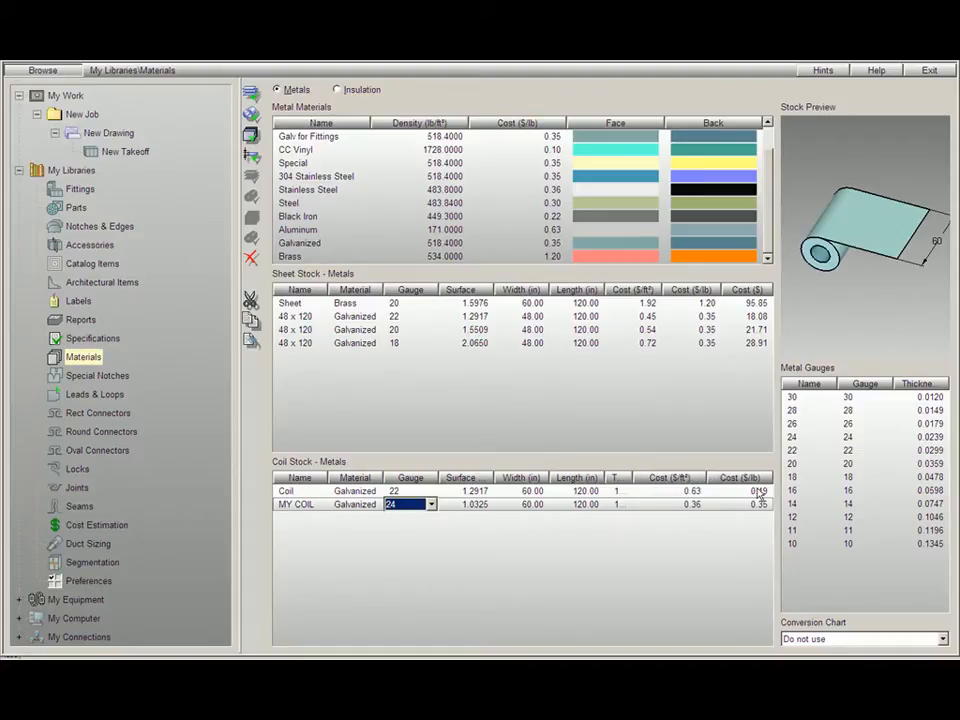
click(700, 505)
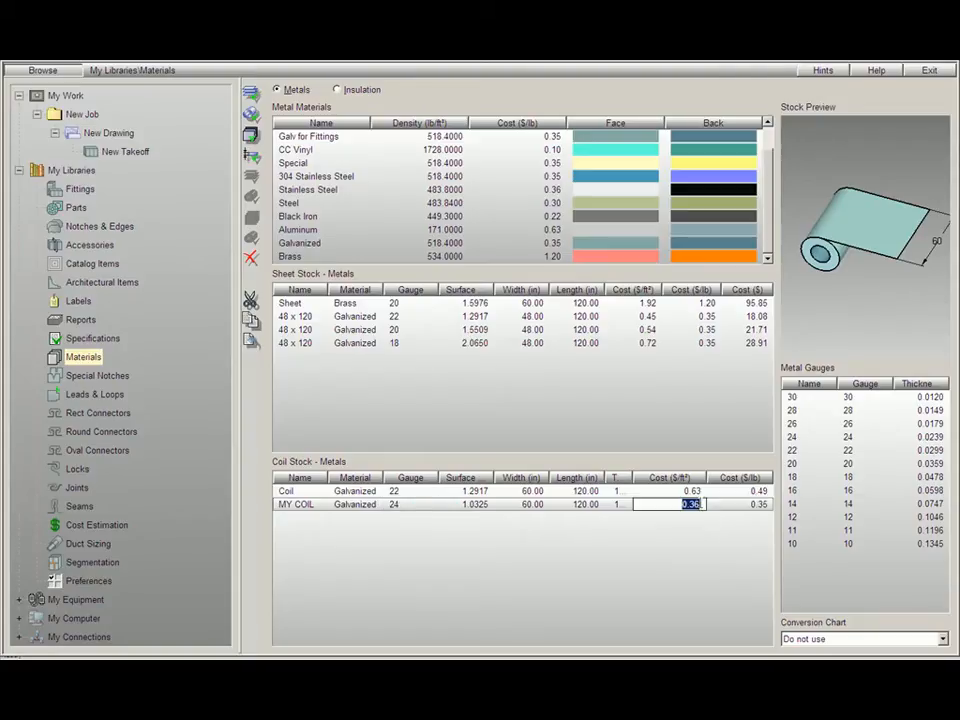
text(50)
double_click(694, 505)
text(35)
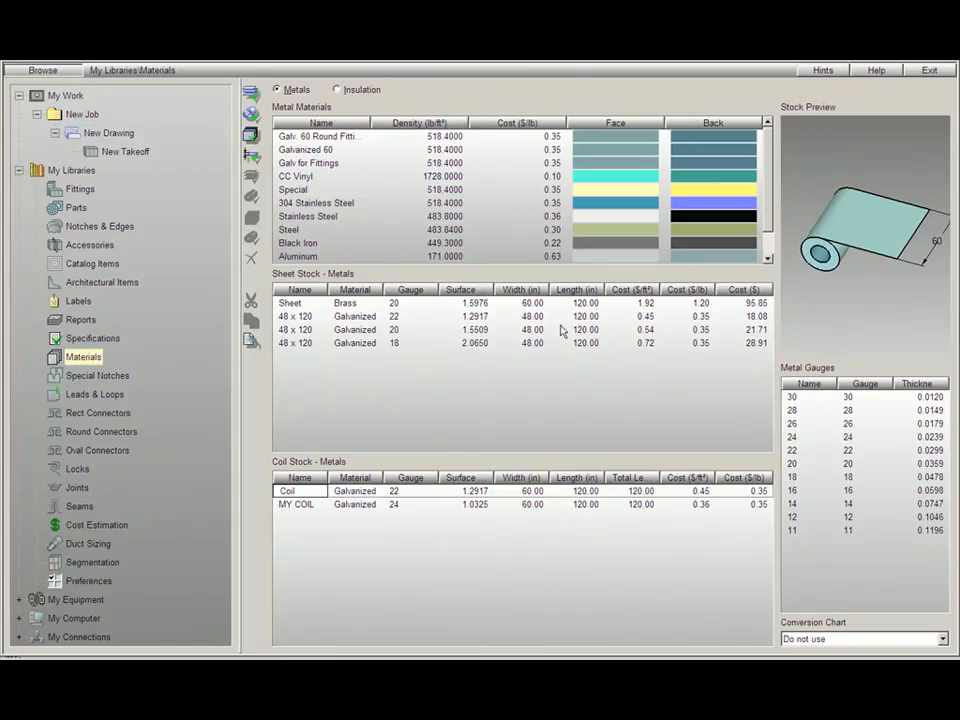
Step: Add a metal gauge named 10 with gauge 10 and a thickness of .1345
click(254, 160)
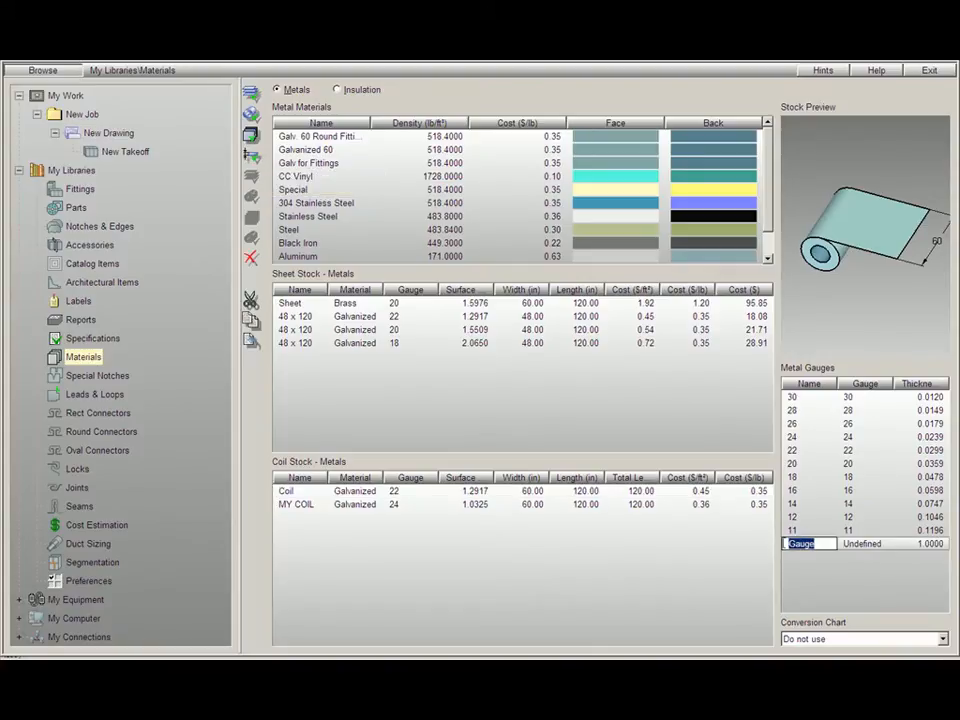
text(10)
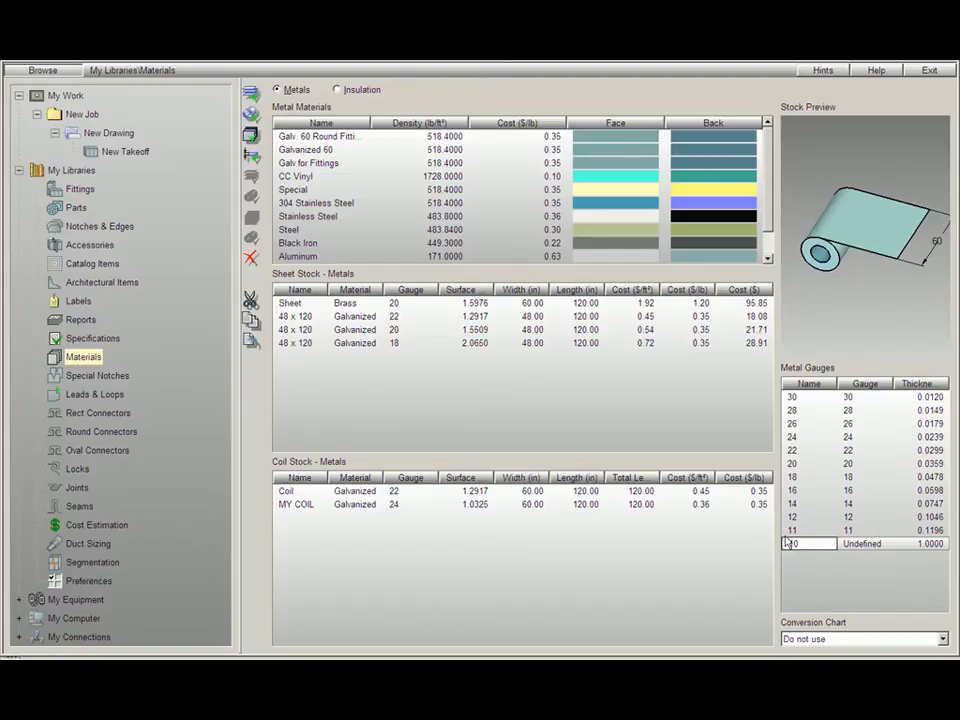
click(863, 541)
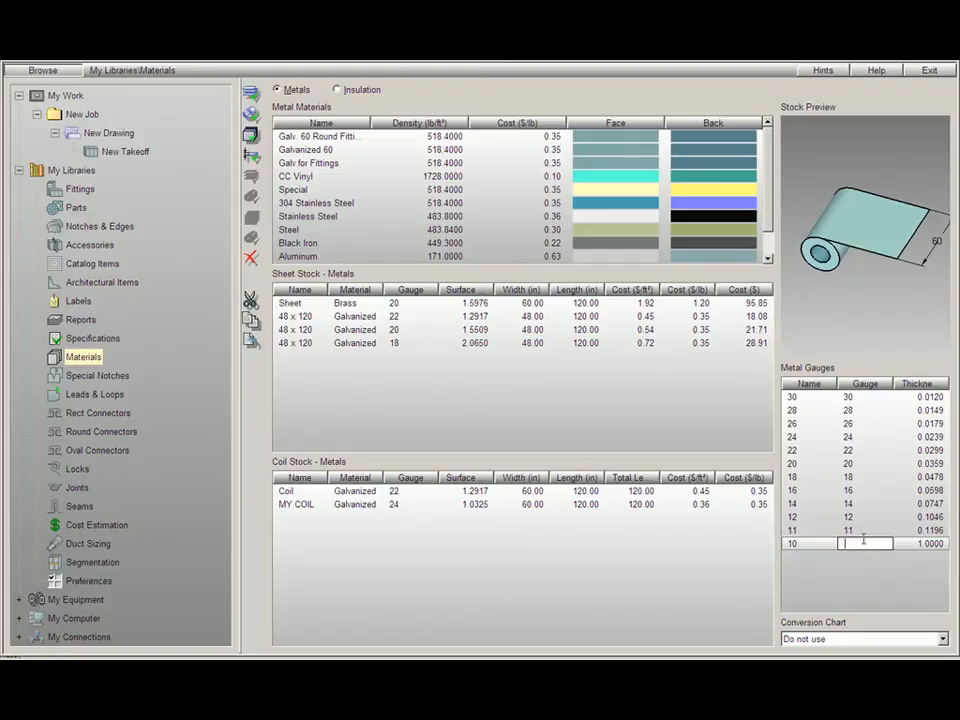
text(10)
key(Tab)
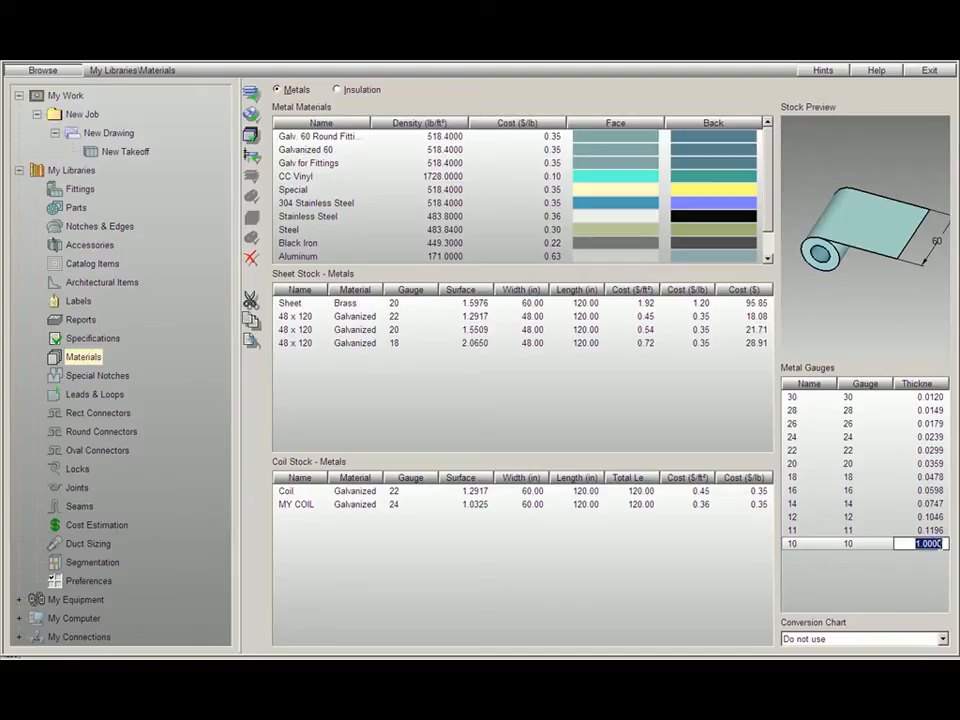
text(1)
click(190, 174)
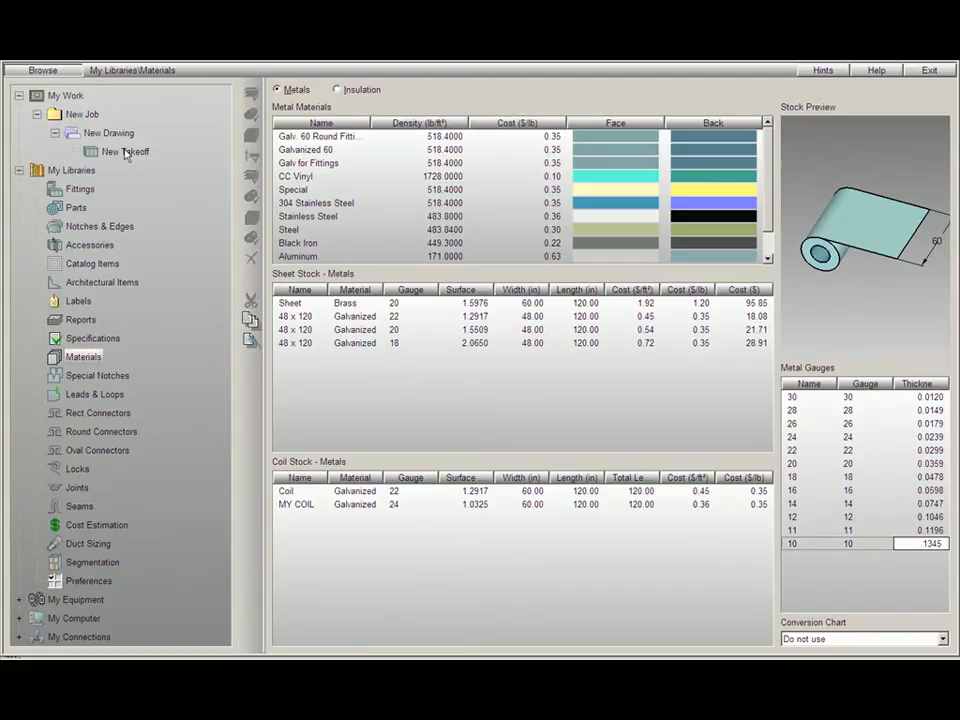
Step: Try gauge 10 on the rectangular straight duct in New Takeoff, and return to the Materials library without keeping the change
double_click(125, 152)
click(905, 199)
click(915, 199)
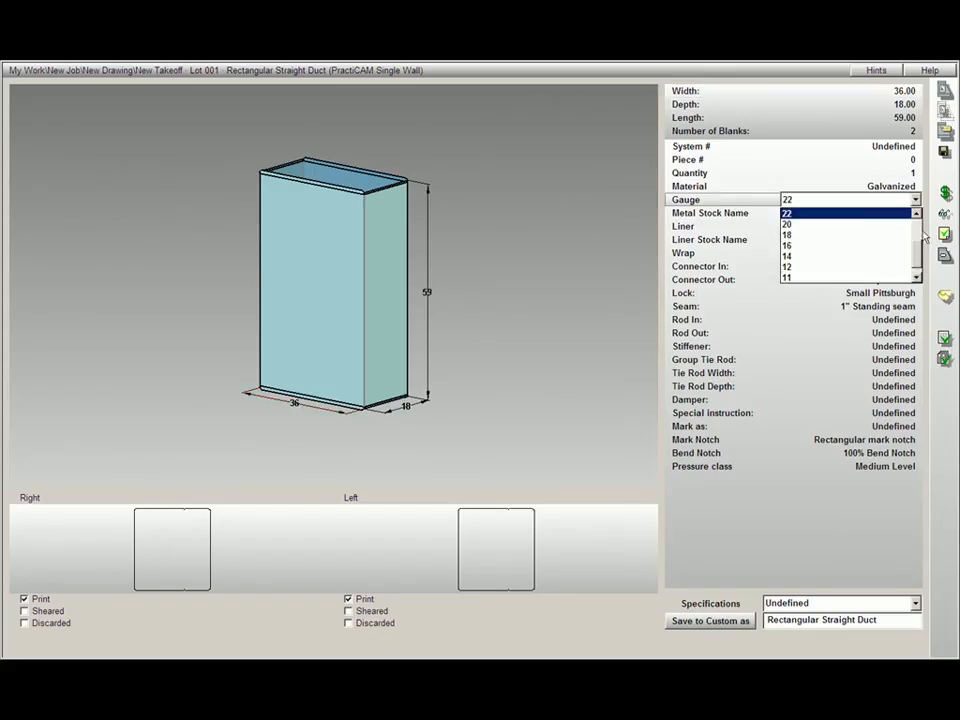
drag(918, 247, 919, 263)
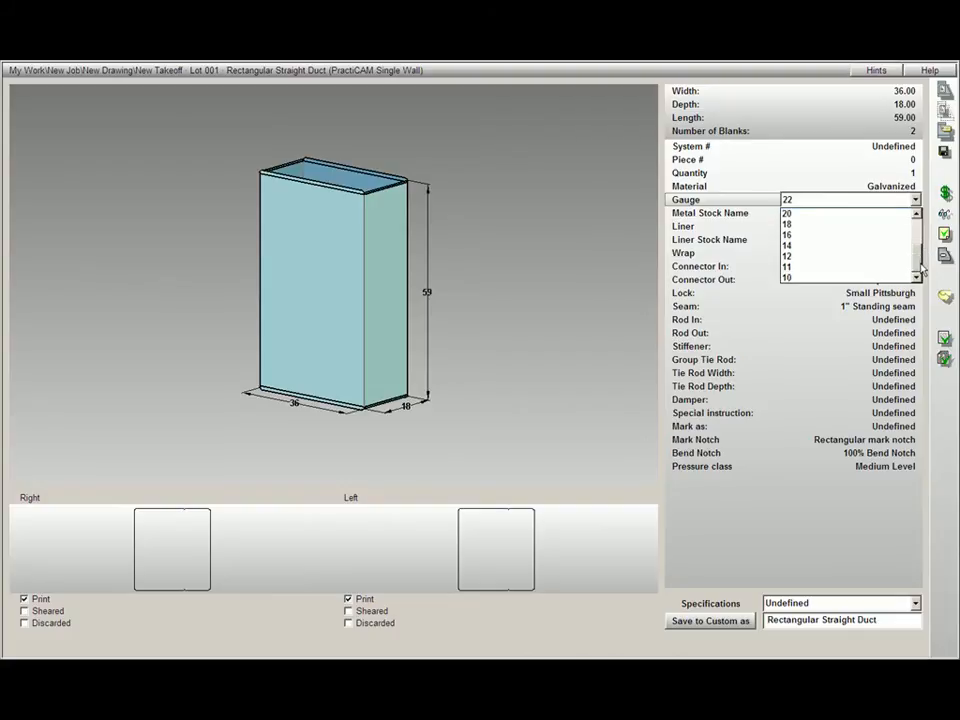
click(828, 279)
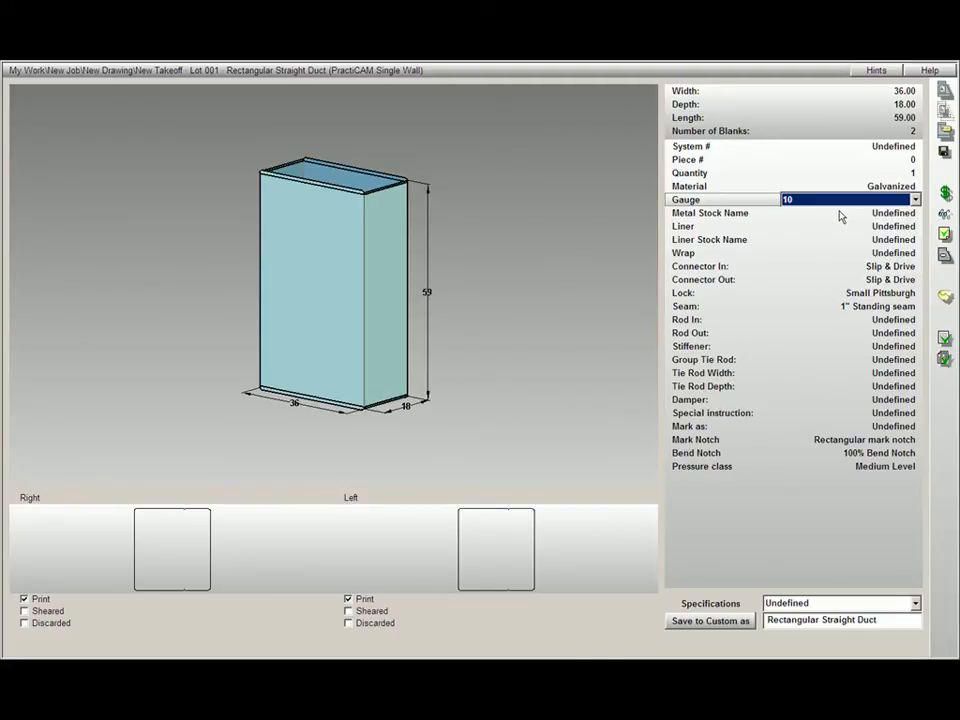
click(949, 298)
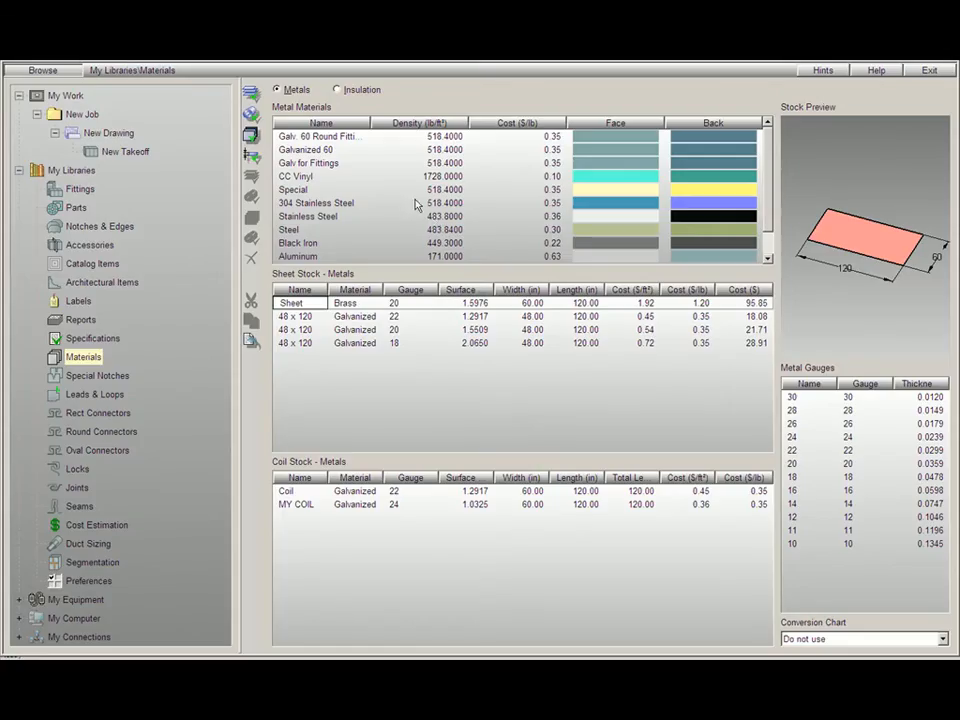
Step: Display the insulation materials and check the liner choices offered for the duct in New Takeoff, returning to the Materials library
click(338, 90)
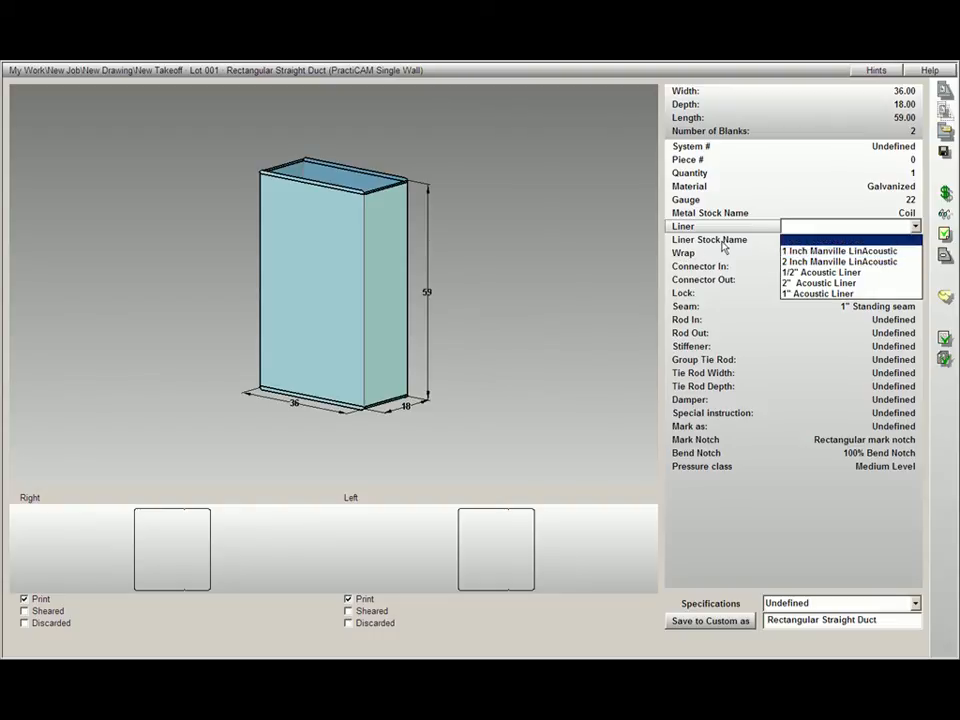
click(947, 300)
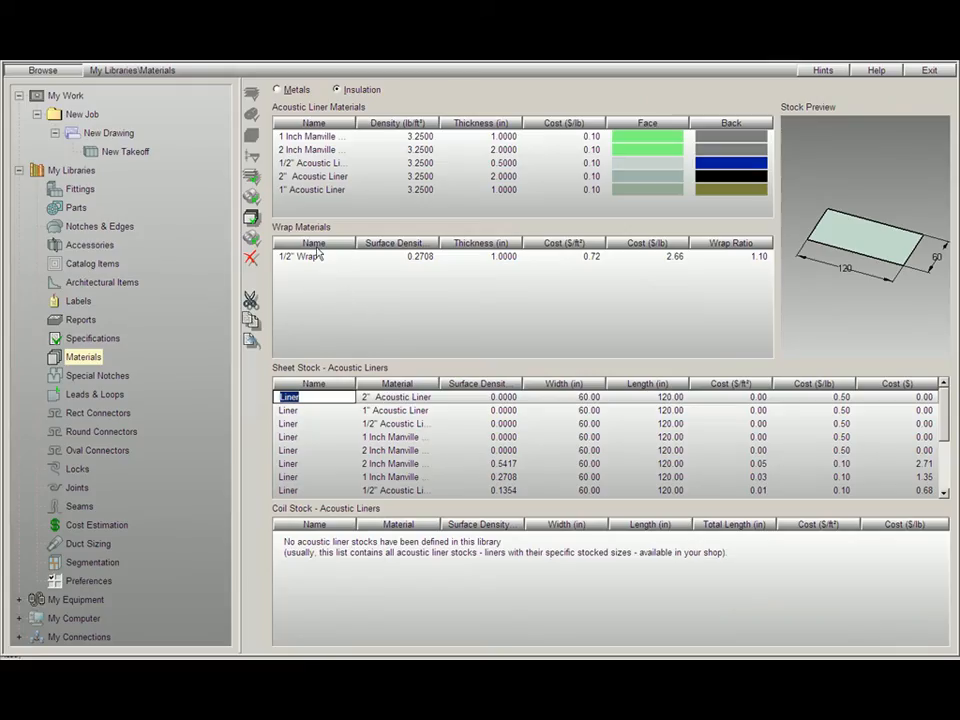